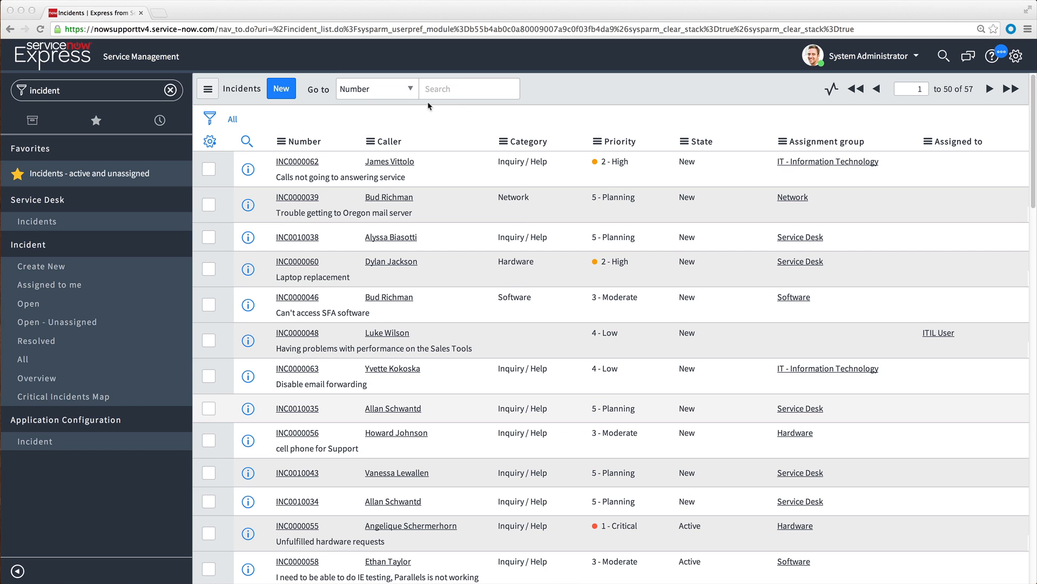
# Search the incident list for the text "email" and open the incident described as "Issue with deleted email".
pyautogui.click(411, 89)
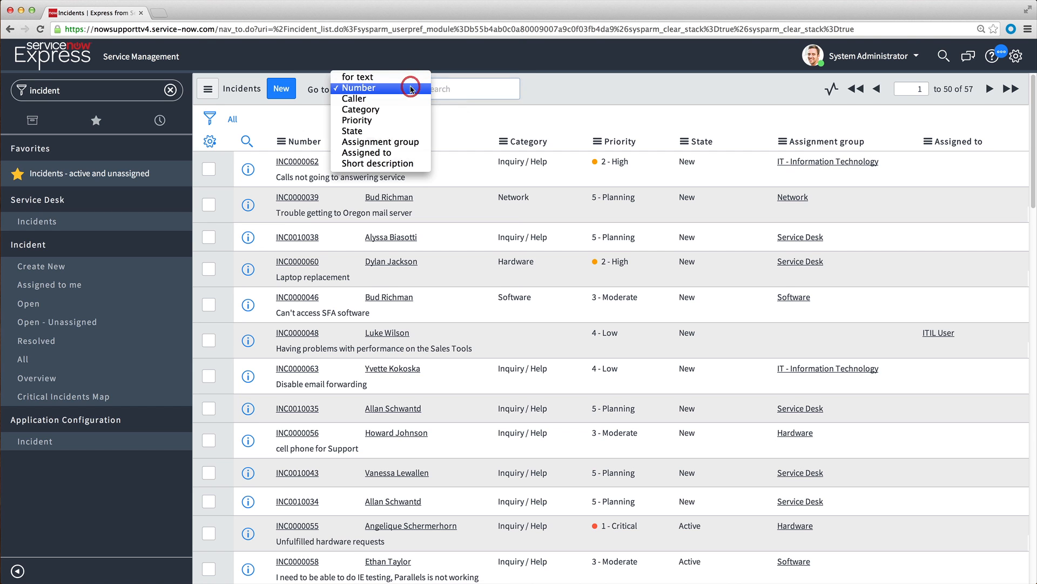
pyautogui.click(406, 77)
pyautogui.click(459, 88)
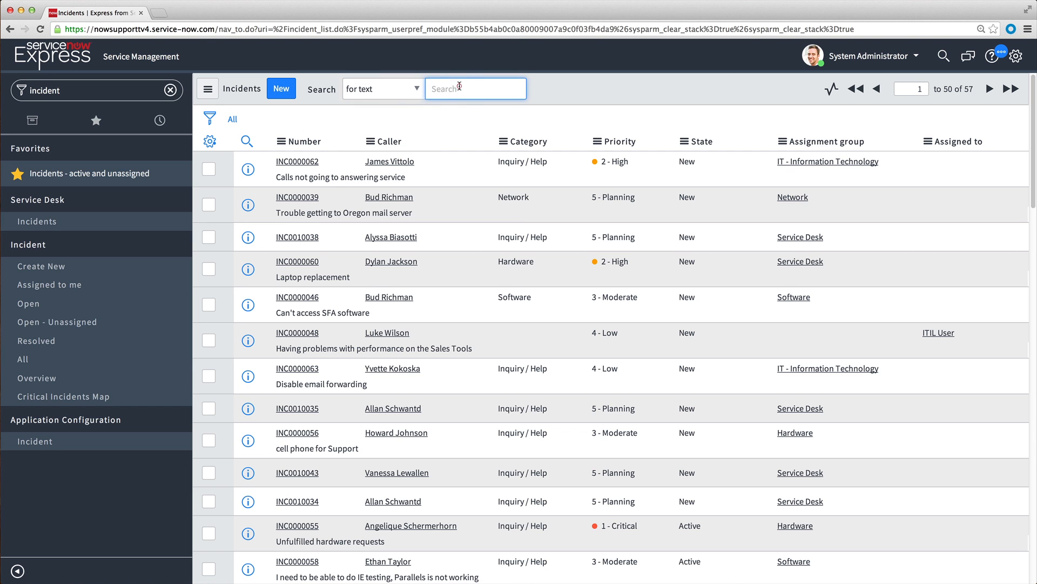
pyautogui.write('email')
pyautogui.press('Return')
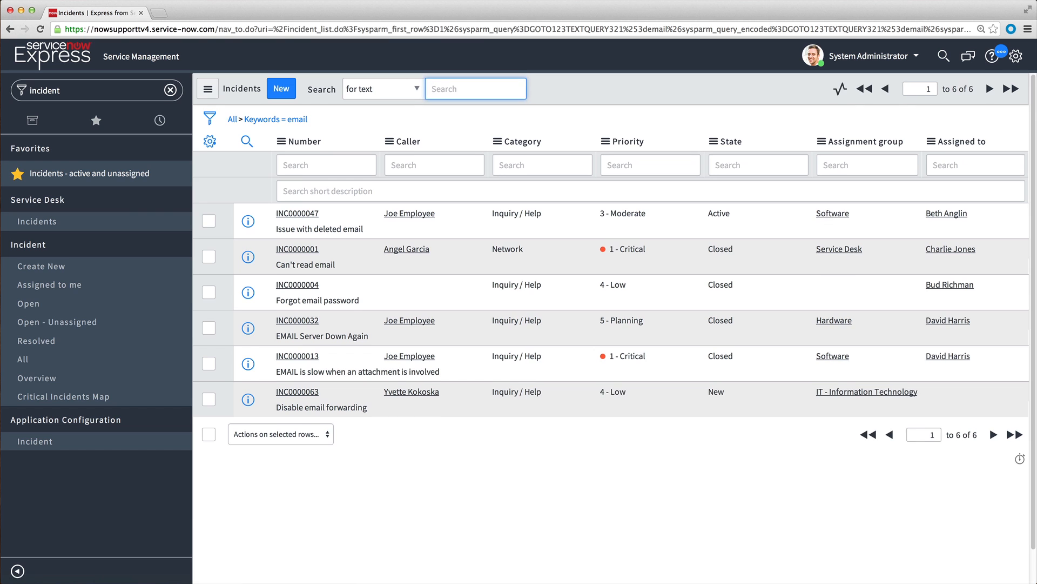
pyautogui.click(315, 215)
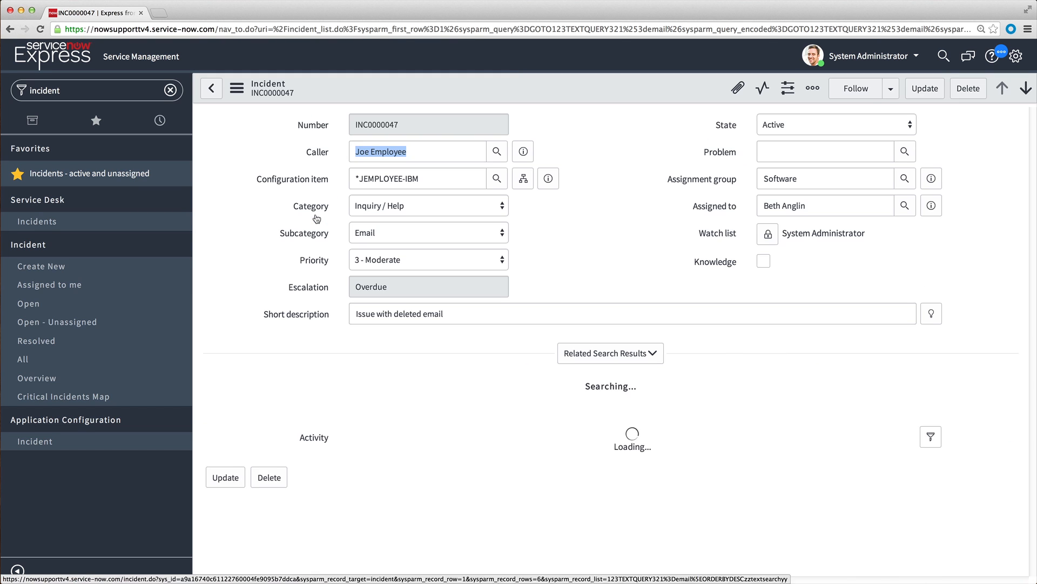
# Attach the "email error log" text file from the Desktop folder to the incident through the file chooser.
pyautogui.click(738, 89)
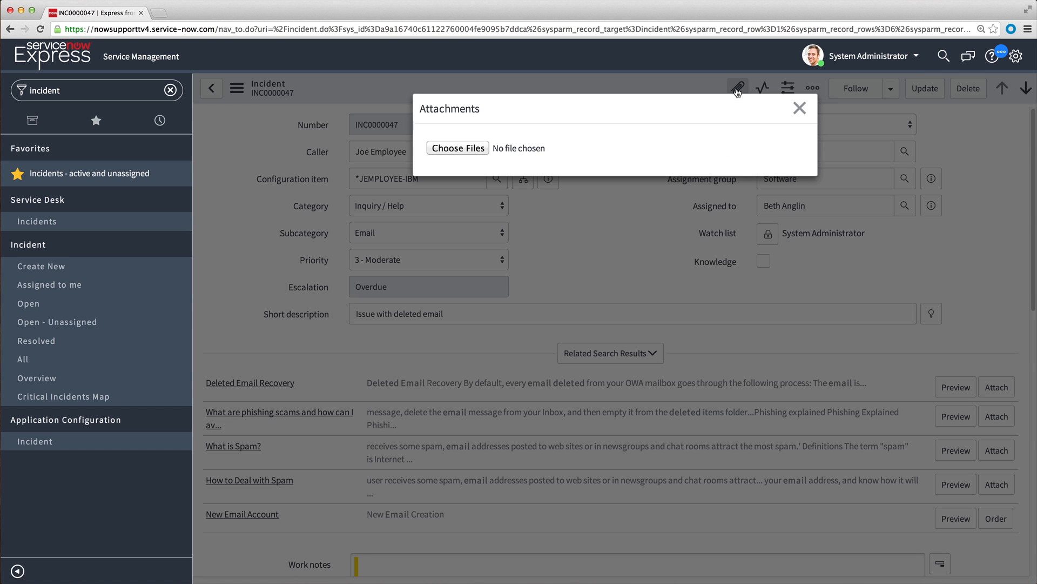
pyautogui.click(467, 147)
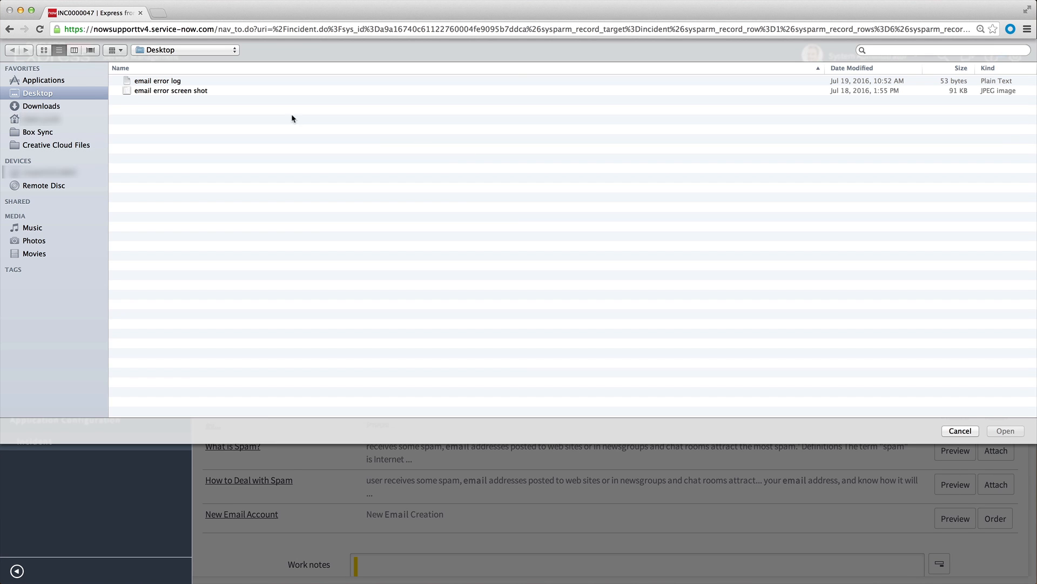
pyautogui.click(160, 84)
pyautogui.click(1005, 430)
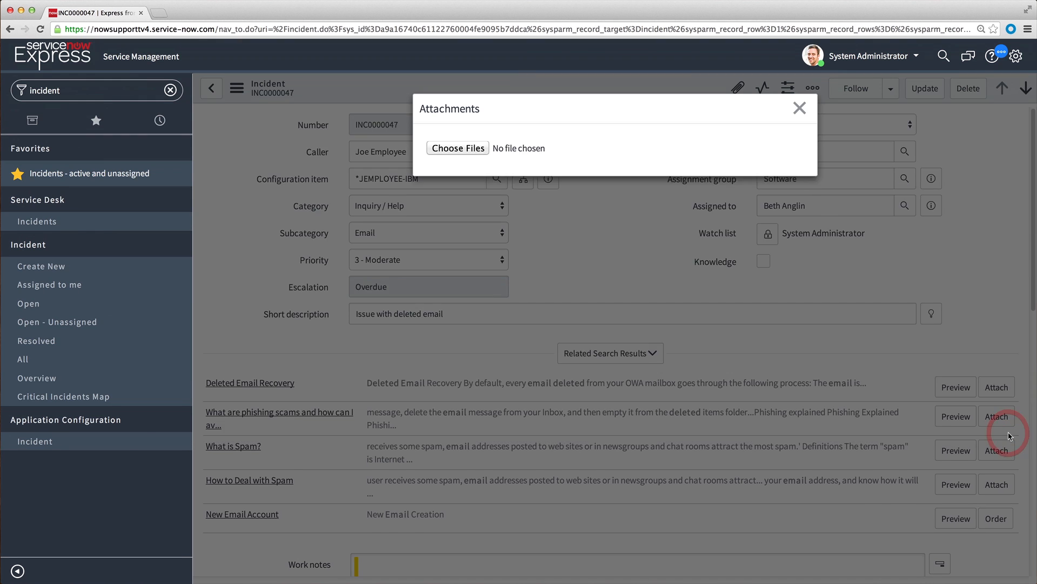
pyautogui.click(800, 108)
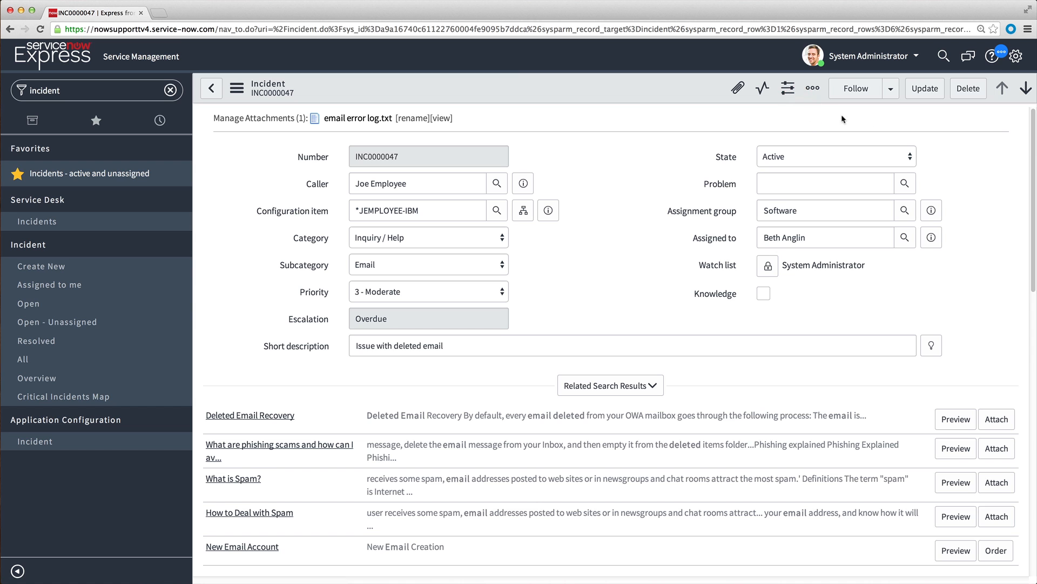
# Attach the "email error screen shot" file to the incident directly from the desktop, and restore the browser window's full width.
pyautogui.moveTo(1033, 153); pyautogui.dragTo(948, 153)
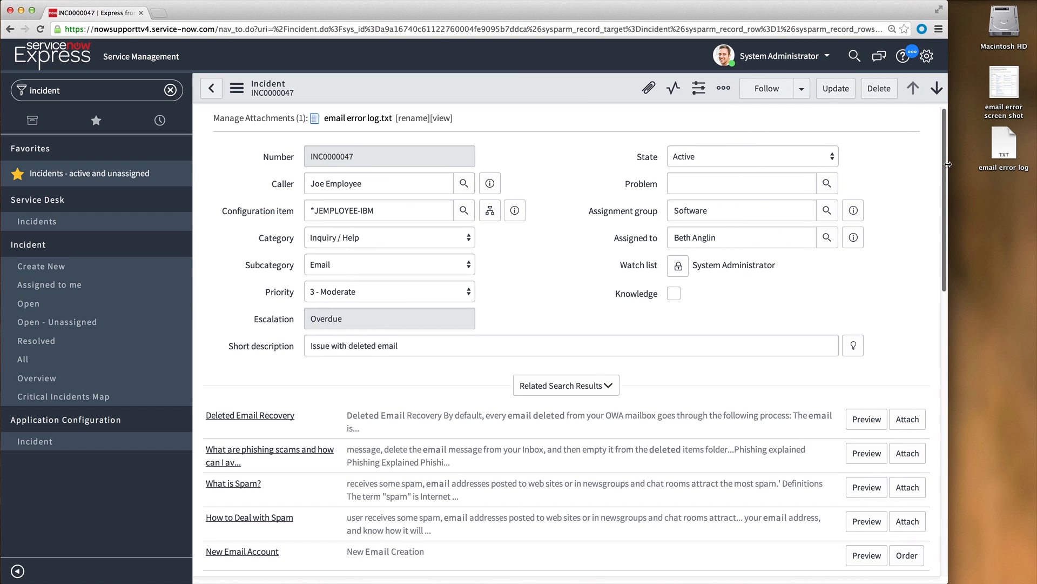
pyautogui.moveTo(1003, 112); pyautogui.dragTo(580, 87)
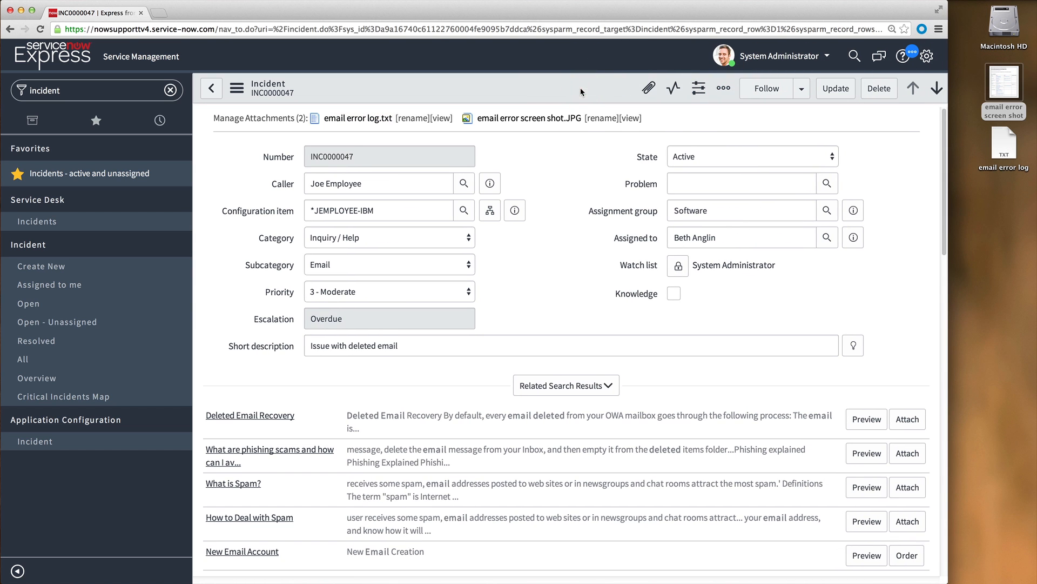
pyautogui.moveTo(951, 254); pyautogui.dragTo(1034, 254)
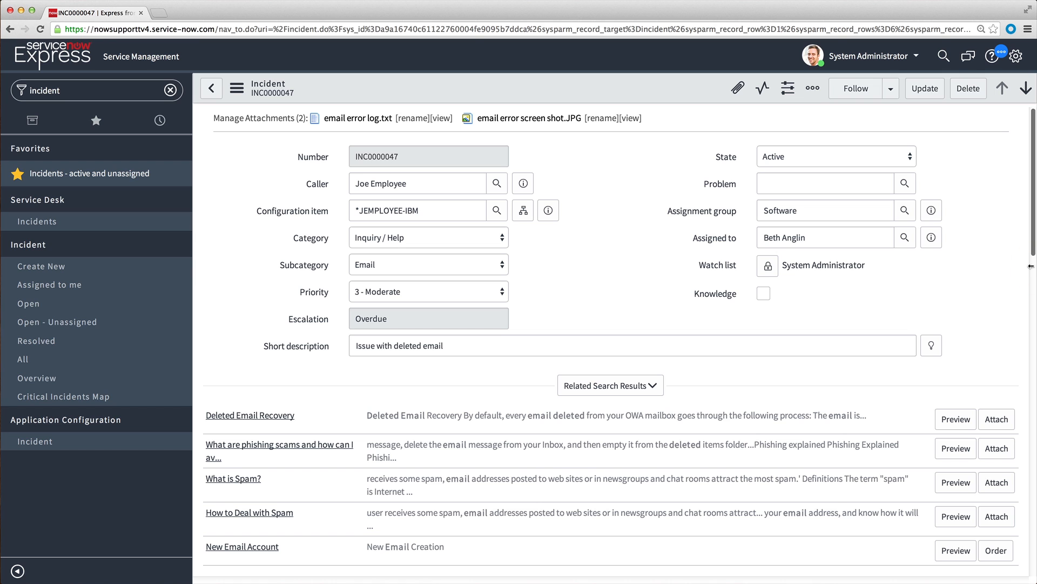
# Remove the "email error screen shot.JPG" attachment from the incident and close the attachments dialog.
pyautogui.click(736, 89)
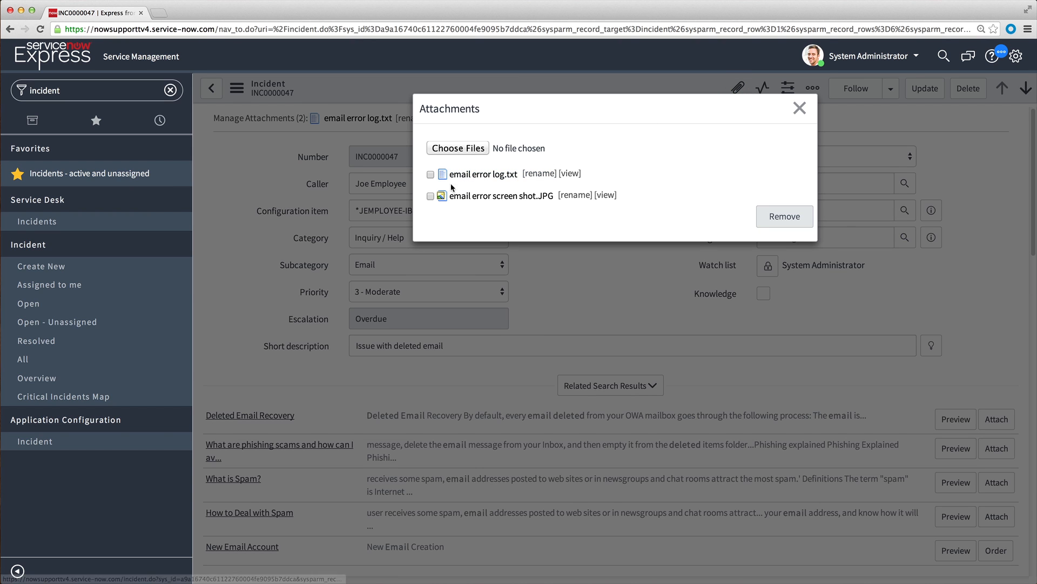
pyautogui.click(430, 196)
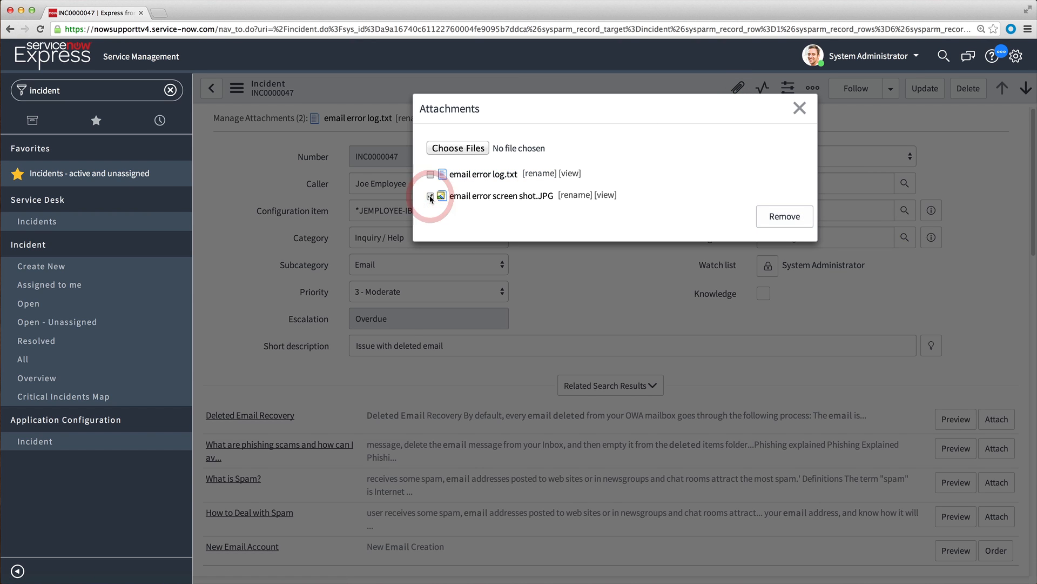
pyautogui.click(774, 217)
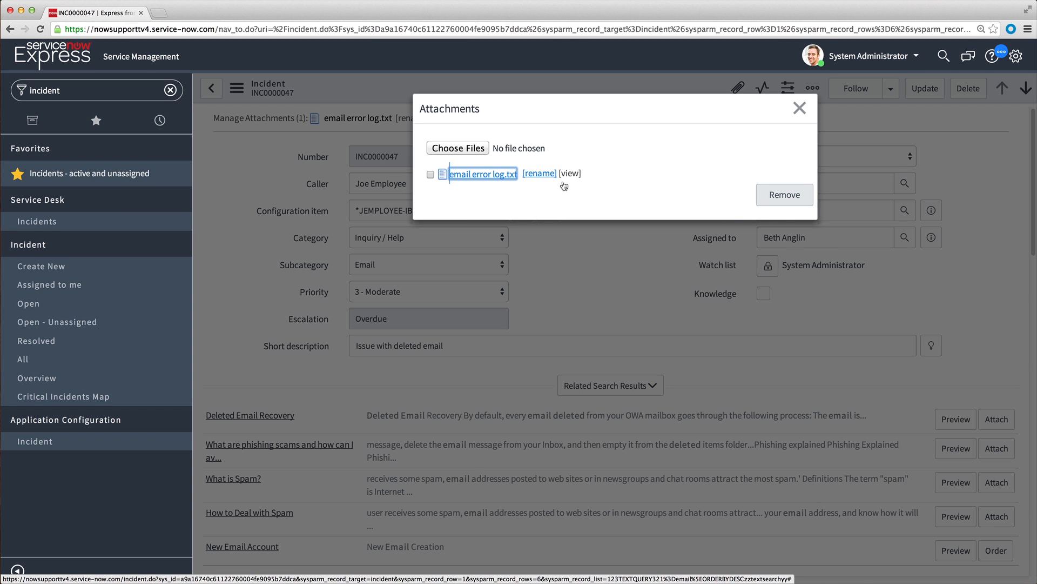
pyautogui.click(614, 185)
pyautogui.click(800, 108)
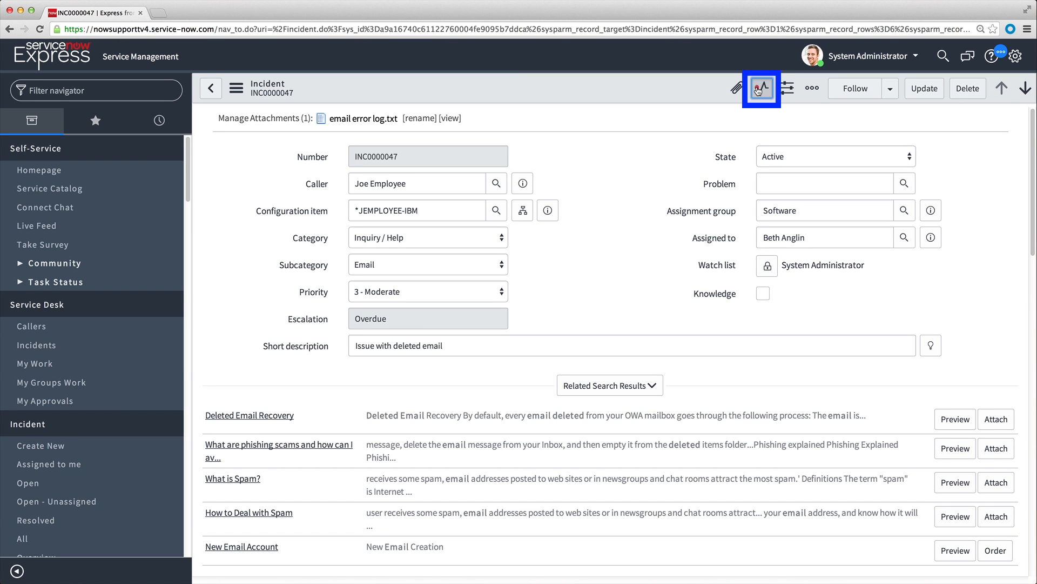
# View the incident's activity stream and return to the beginning of the form.
pyautogui.click(759, 90)
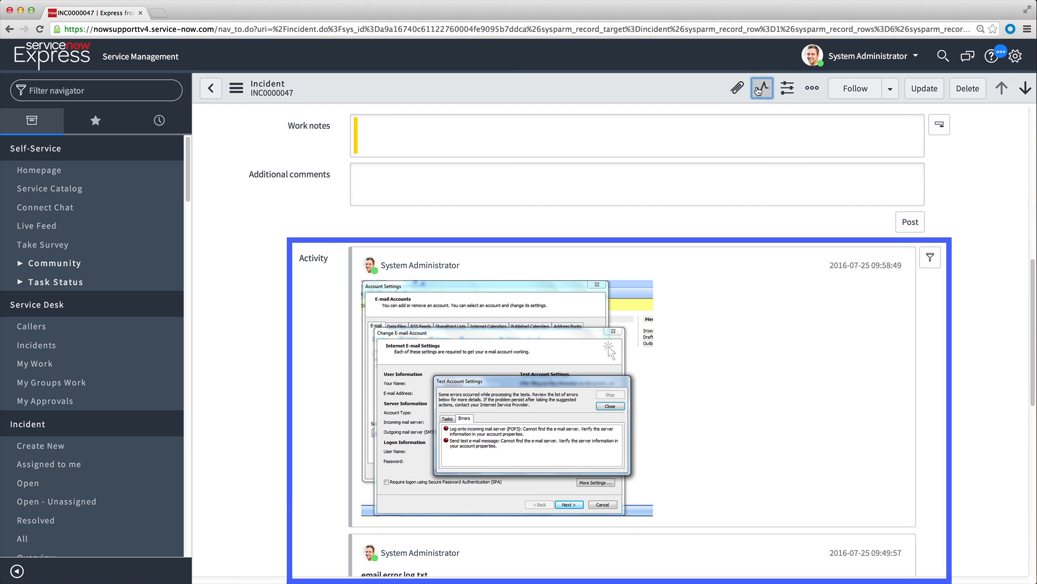
pyautogui.scroll(15, 945, 385)
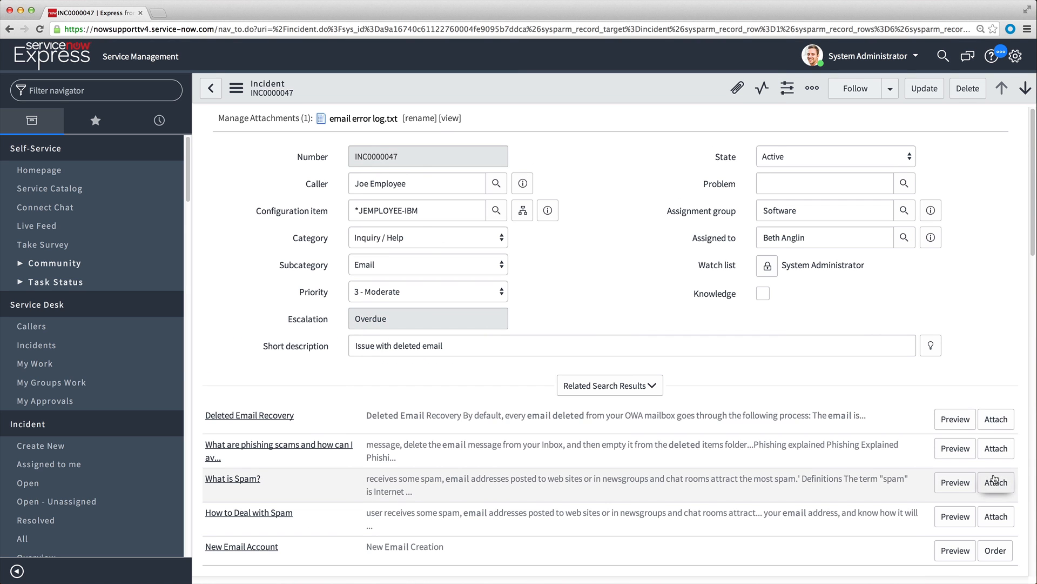
# Personalize the incident form to hide the Caller field.
pyautogui.click(786, 90)
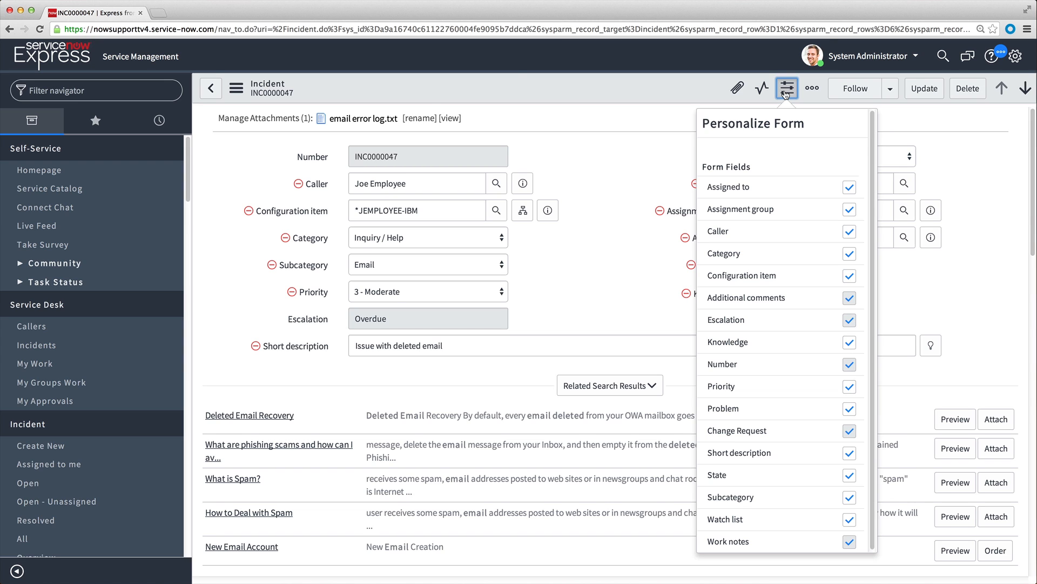
pyautogui.click(299, 184)
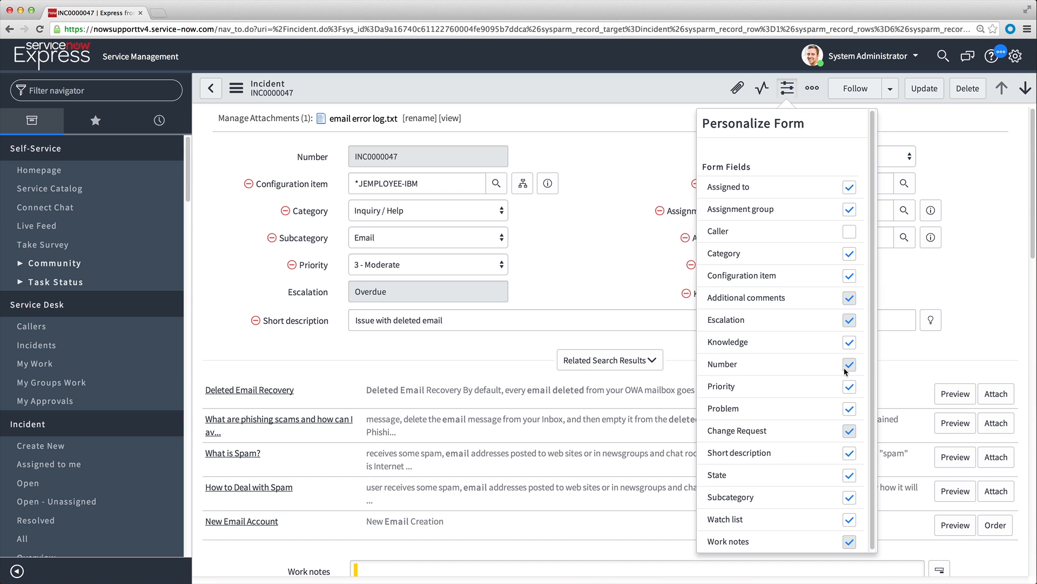
pyautogui.click(788, 89)
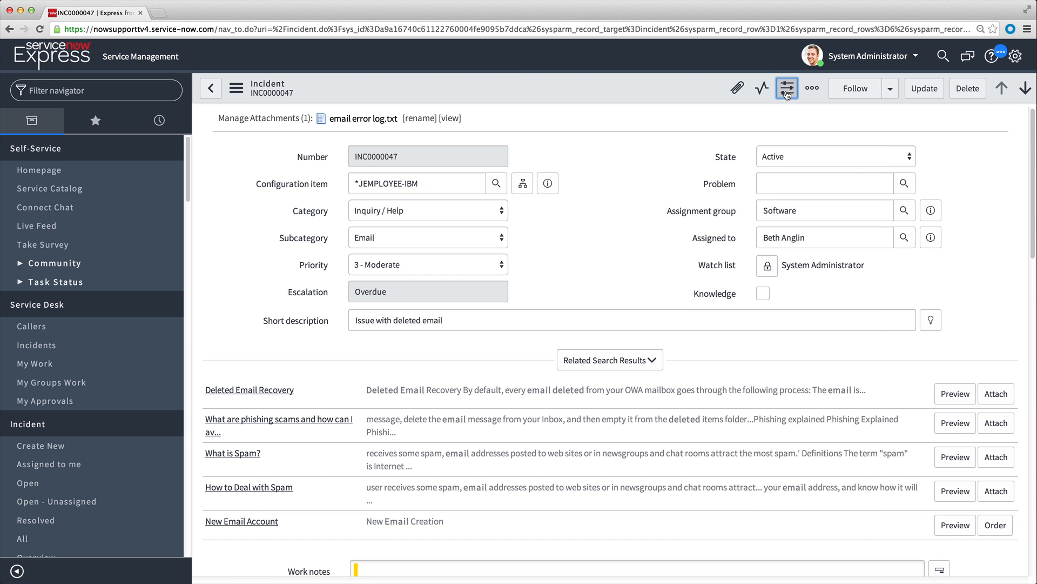
# Reset the form personalization to bring back the Caller field.
pyautogui.click(787, 93)
pyautogui.click(838, 126)
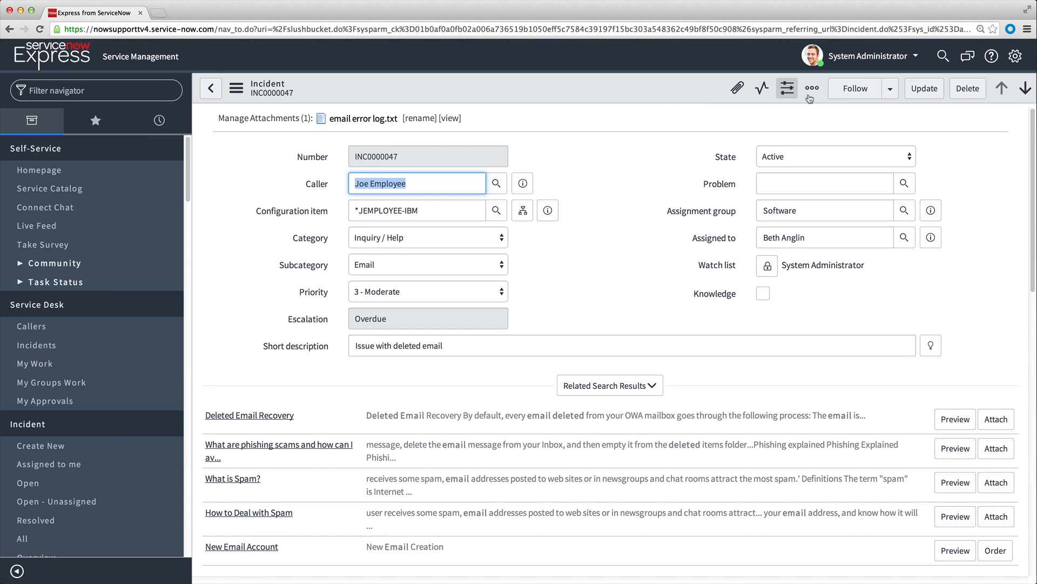
# Follow the incident in Connect, view its "Issue with email" conversation, and close both the conversation and the Connect sidebar.
pyautogui.click(853, 91)
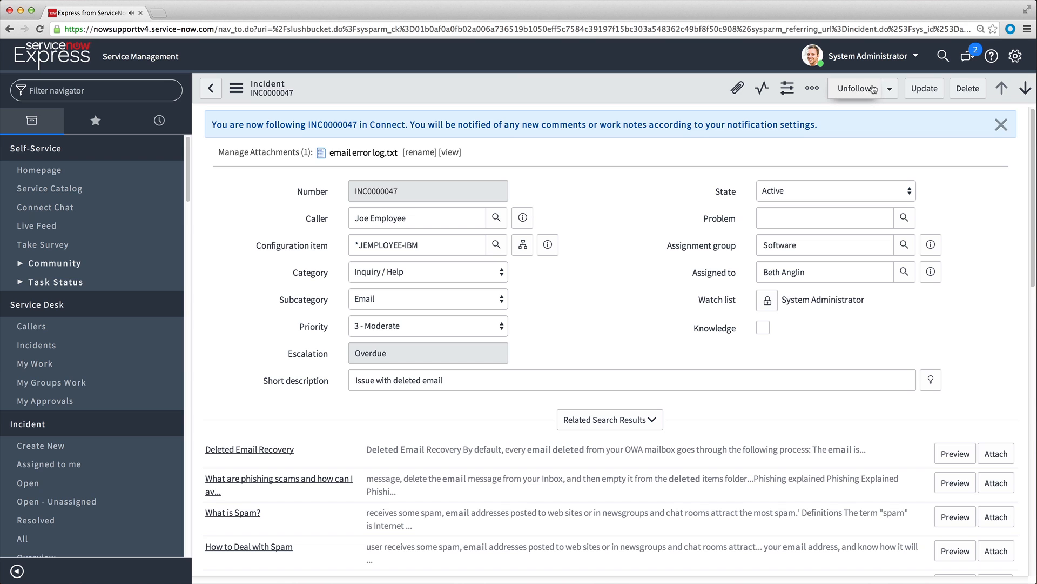
pyautogui.click(967, 57)
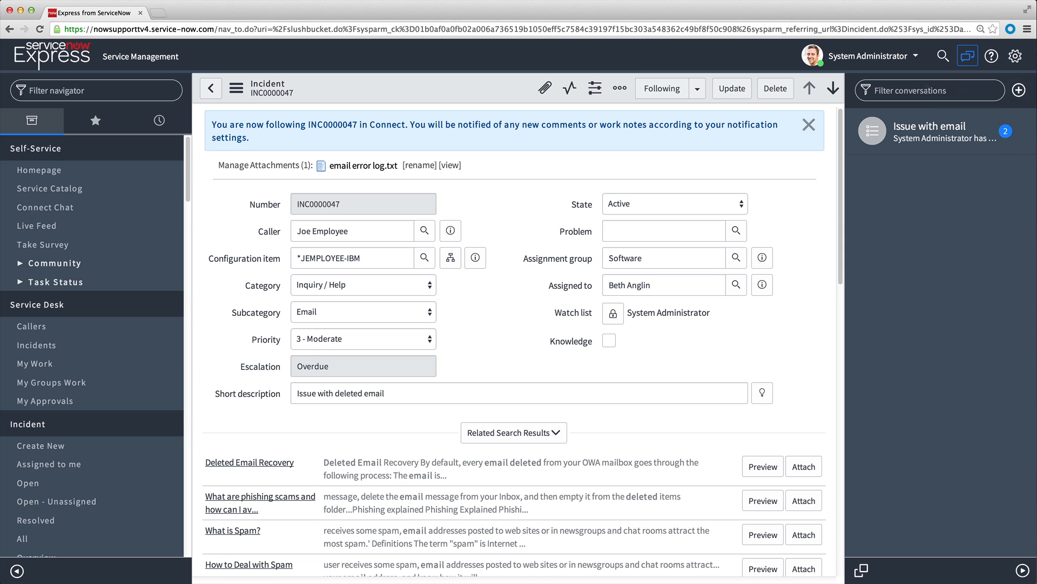
pyautogui.click(928, 128)
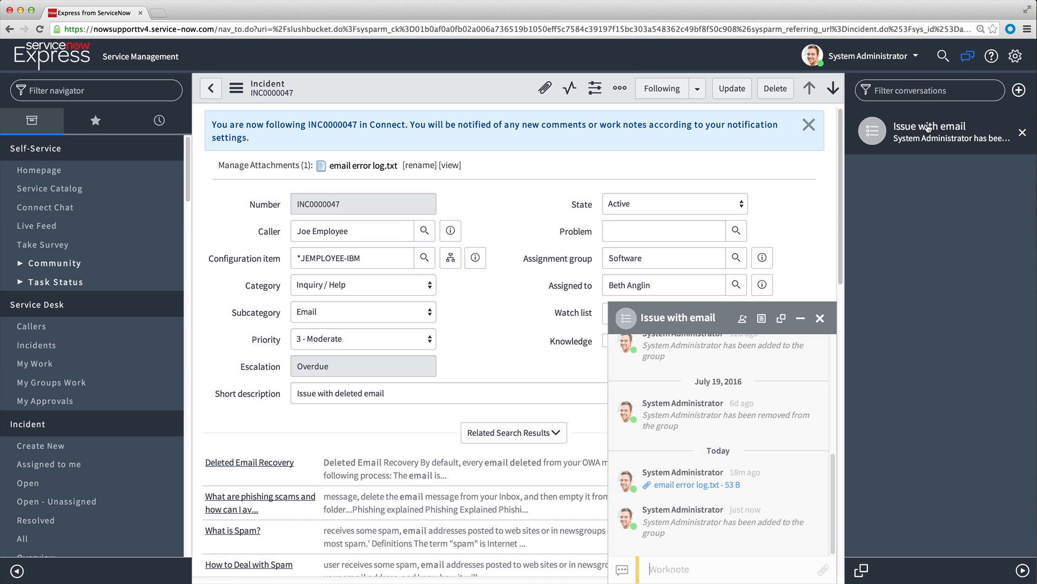
pyautogui.click(821, 321)
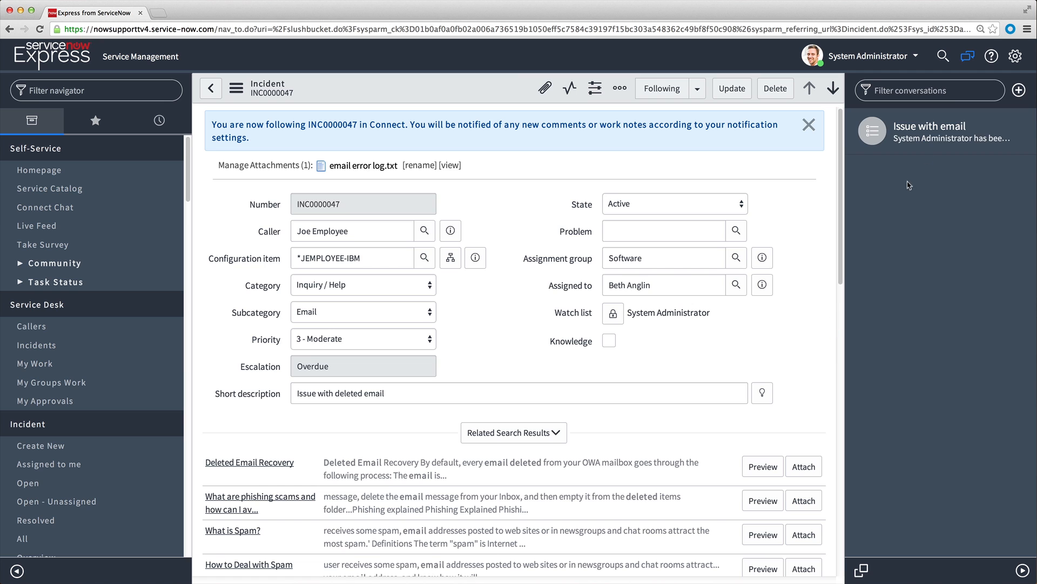
pyautogui.click(967, 57)
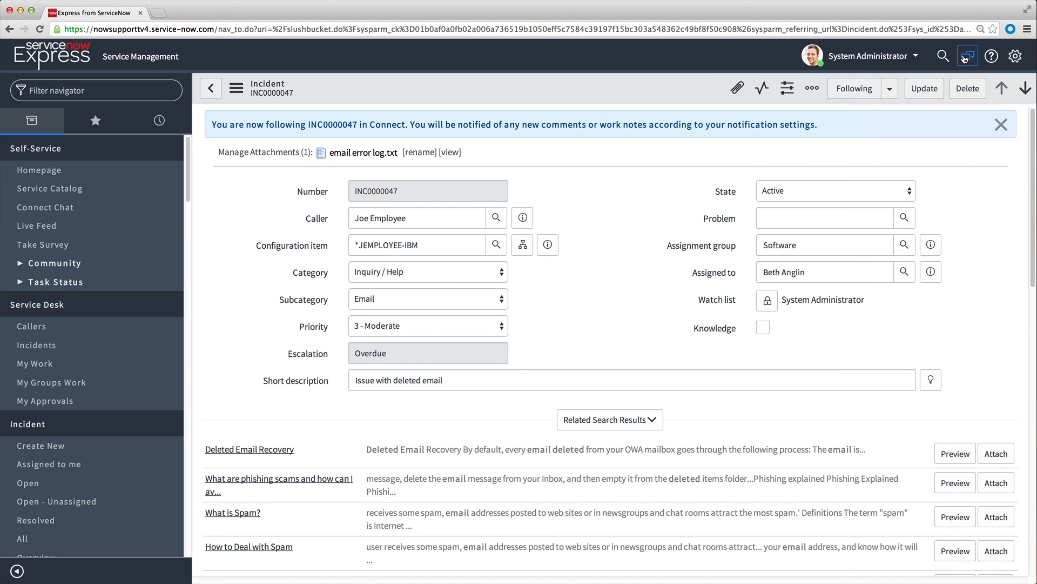
# Unfollow the incident and dismiss the follow notifications.
pyautogui.click(858, 93)
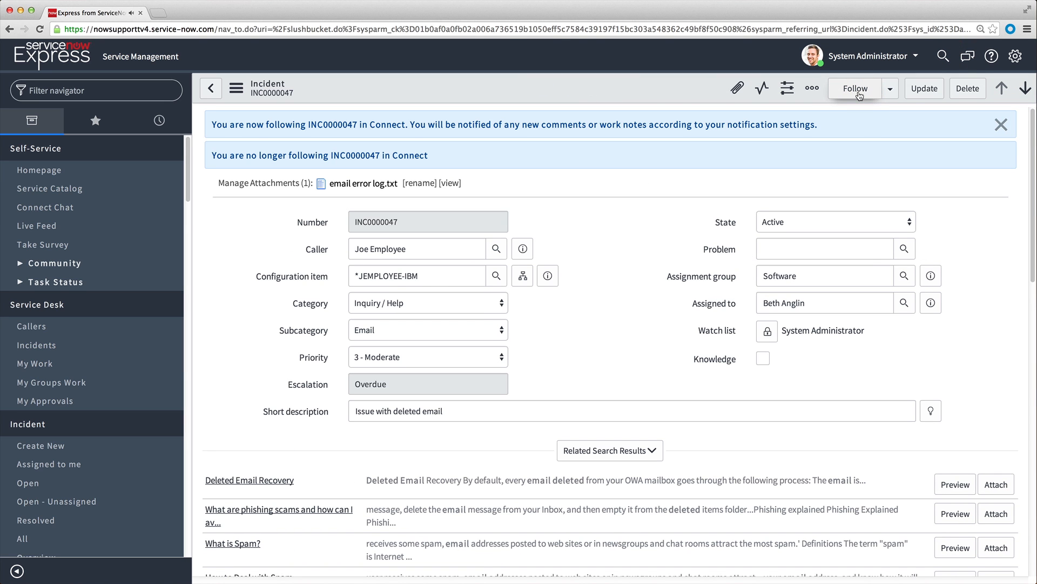
pyautogui.click(1000, 130)
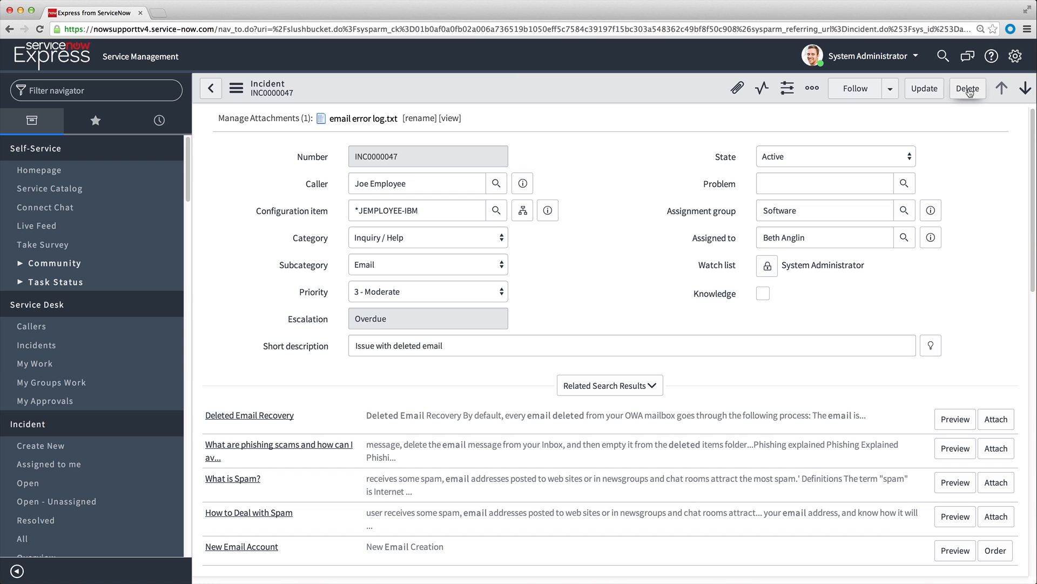
# Filter the navigator for "incident" and open a new incident record.
pyautogui.click(140, 91)
pyautogui.write('incident')
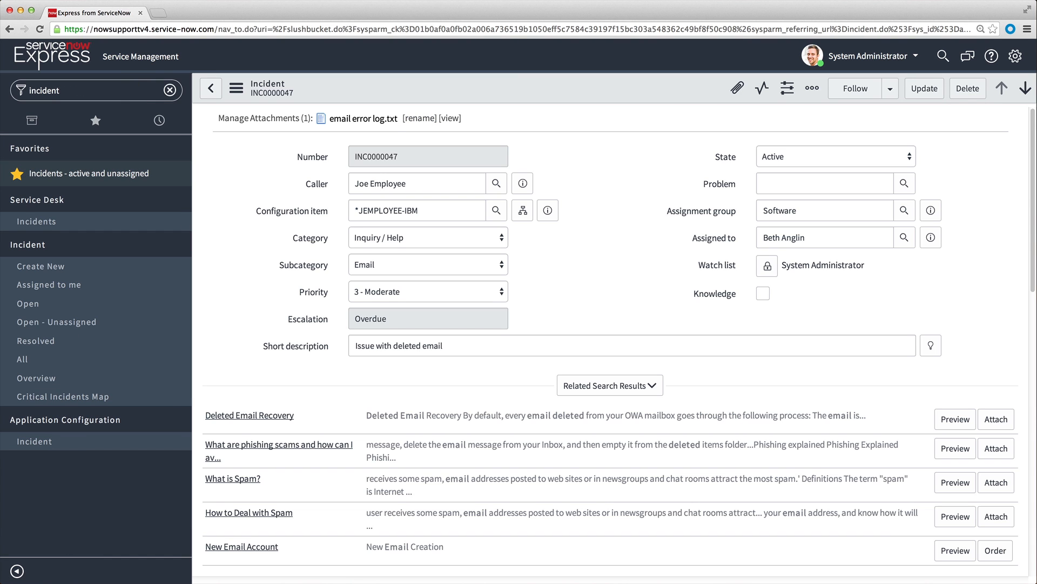
pyautogui.click(61, 267)
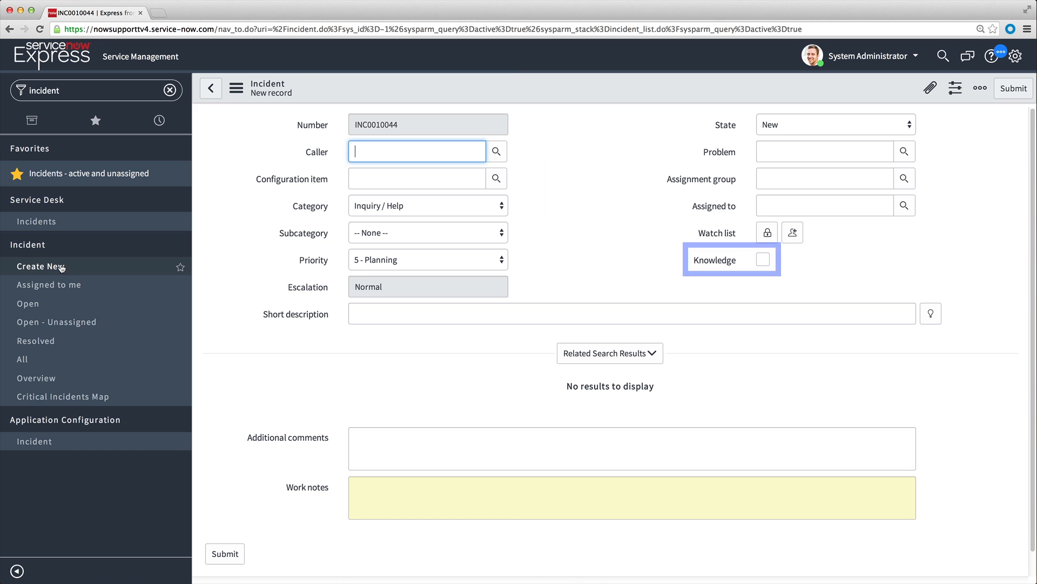
# Select the Knowledge option on the new incident and clear it again.
pyautogui.click(763, 260)
pyautogui.click(763, 260)
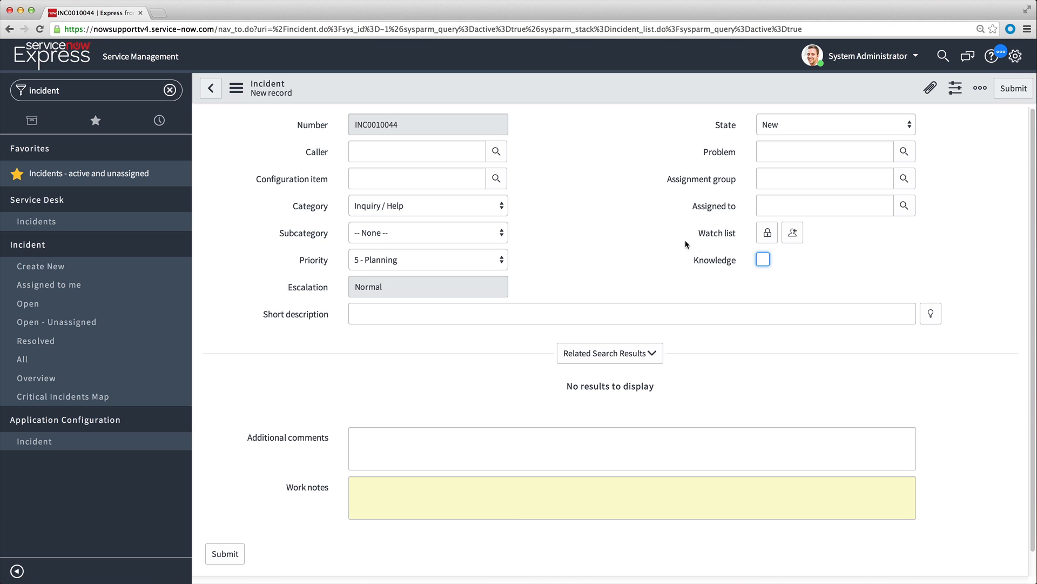
# View the Category options on the new incident and open the configuration of that field's choices.
pyautogui.click(503, 208)
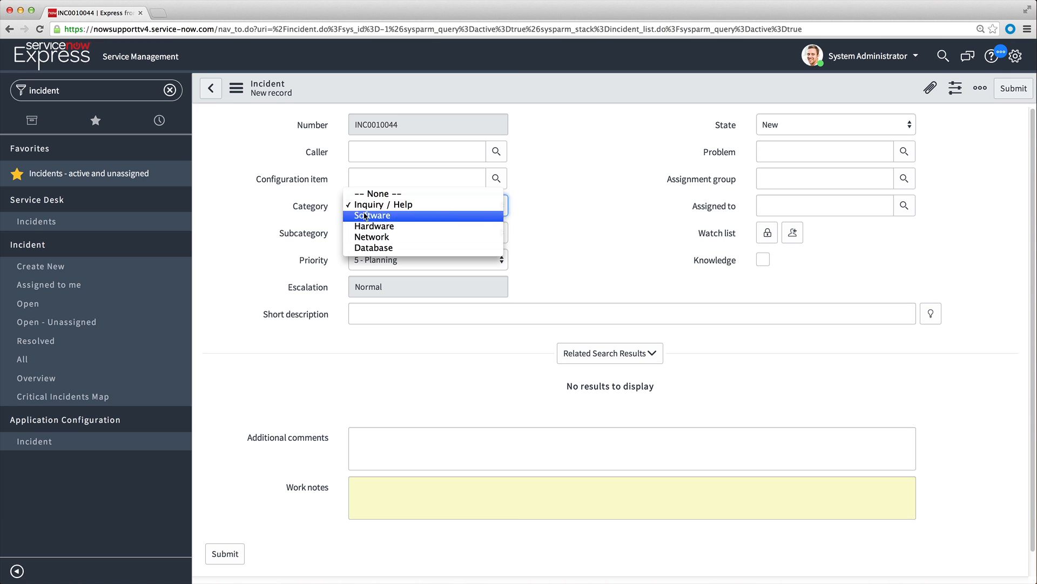
pyautogui.click(318, 208)
pyautogui.rightClick(317, 209)
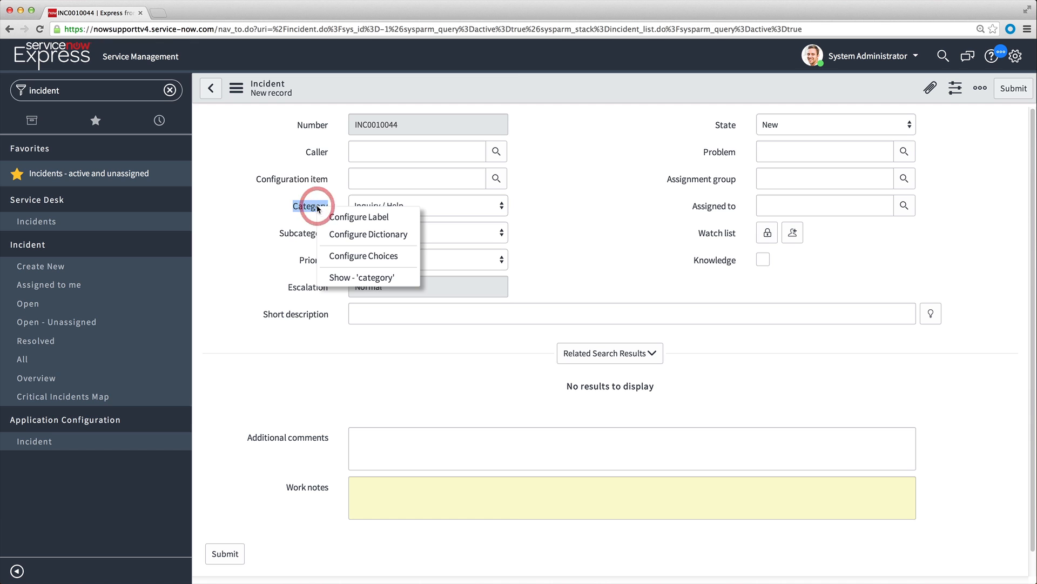
pyautogui.click(358, 256)
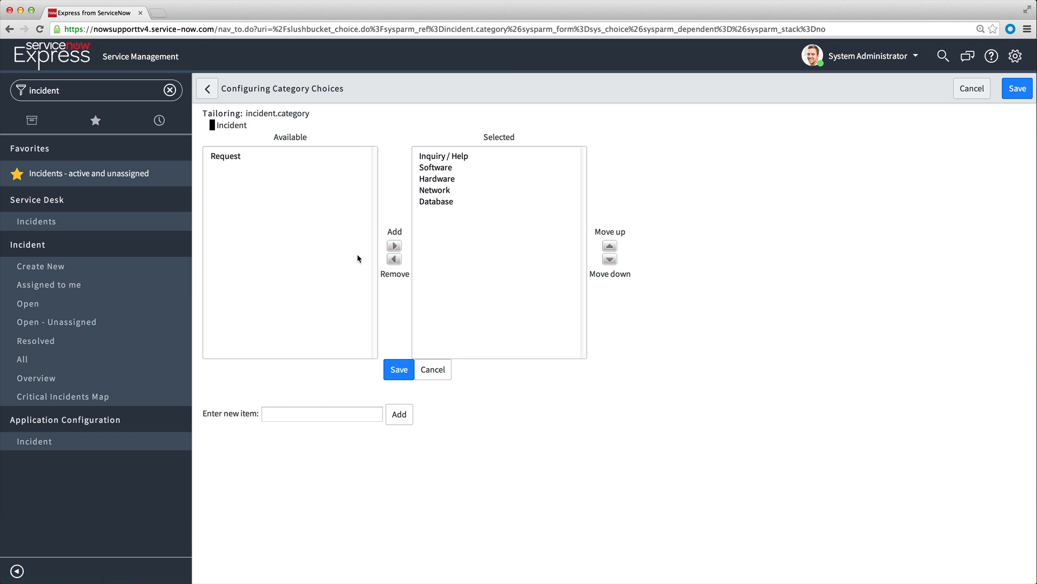
# Add Request as the first selected Category choice, save, and review the Category options on the incident form.
pyautogui.click(314, 415)
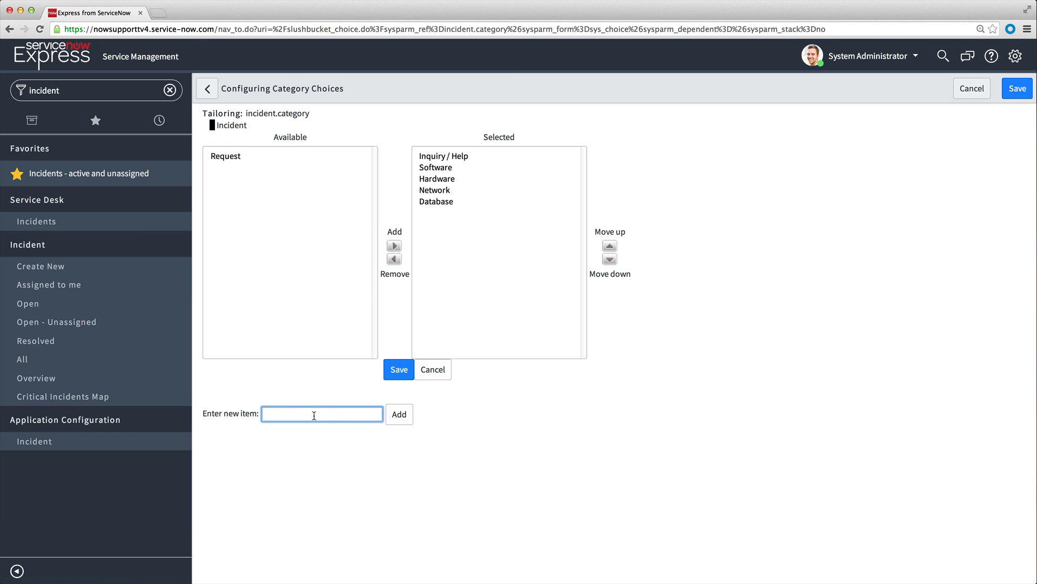
pyautogui.click(263, 154)
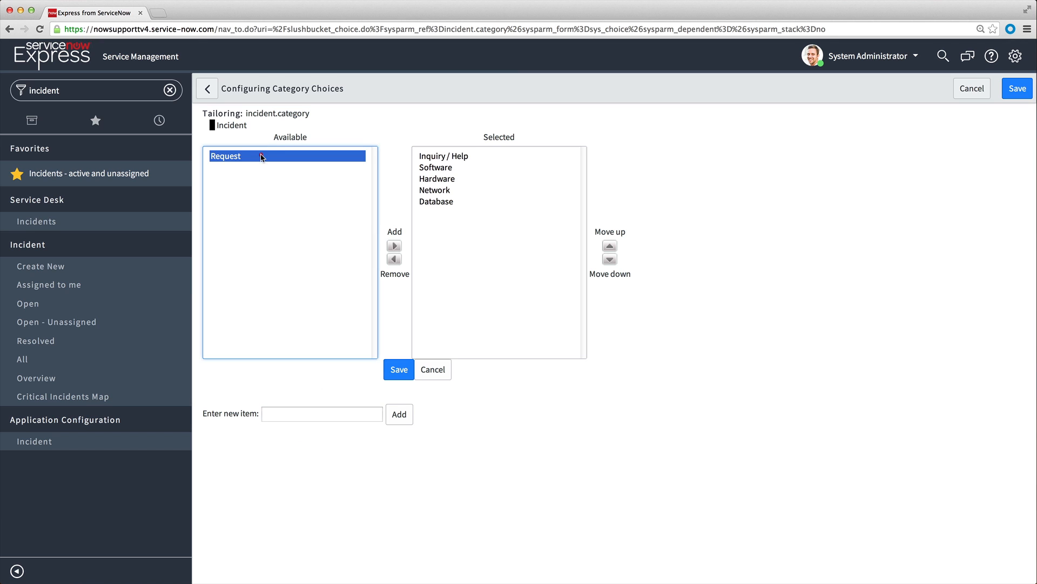
pyautogui.click(394, 246)
pyautogui.click(609, 246)
pyautogui.click(609, 246)
pyautogui.click(609, 246)
pyautogui.click(609, 246)
pyautogui.click(609, 245)
pyautogui.click(398, 369)
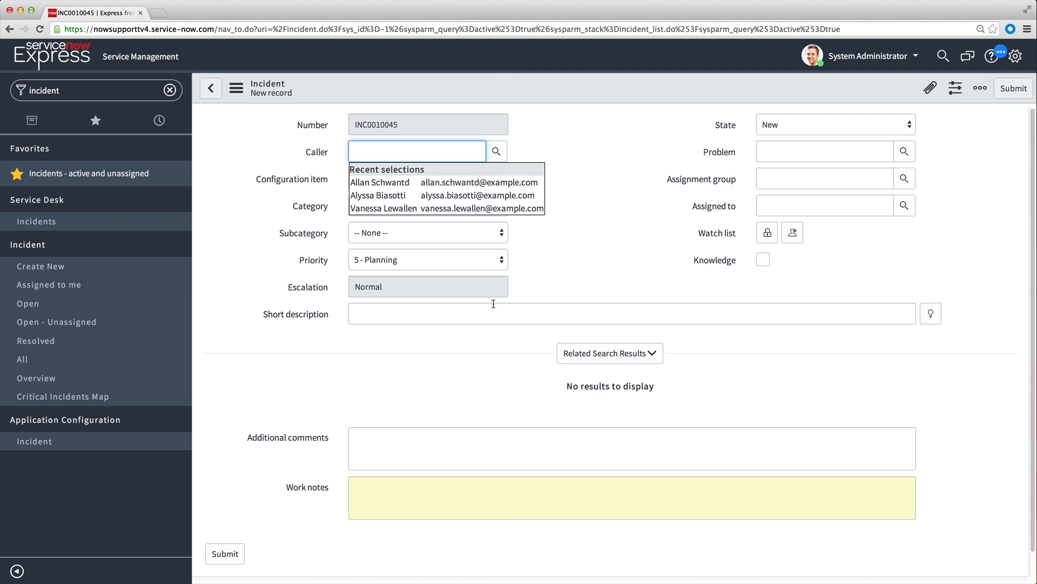
pyautogui.click(501, 208)
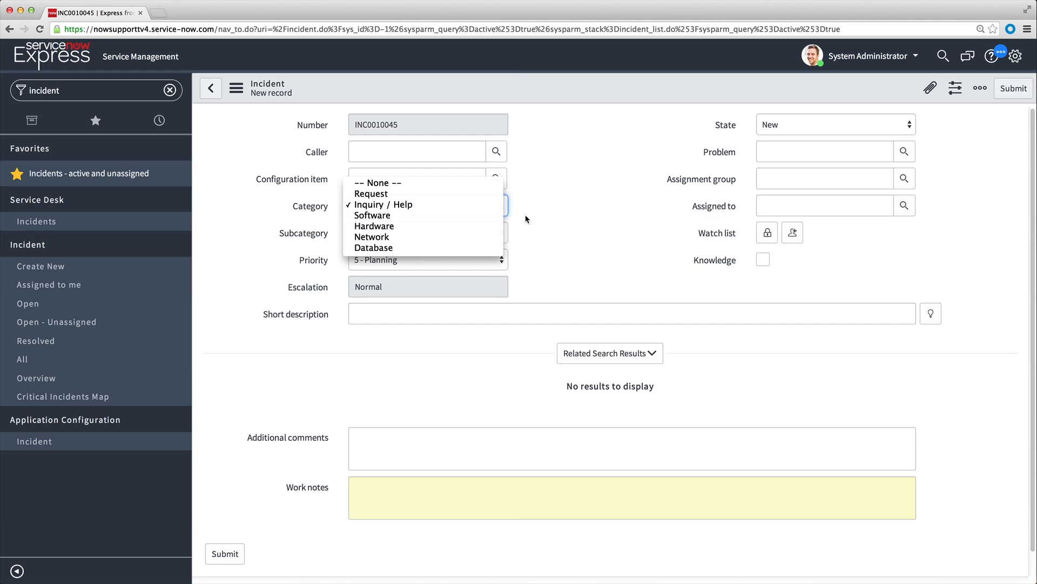
pyautogui.click(547, 219)
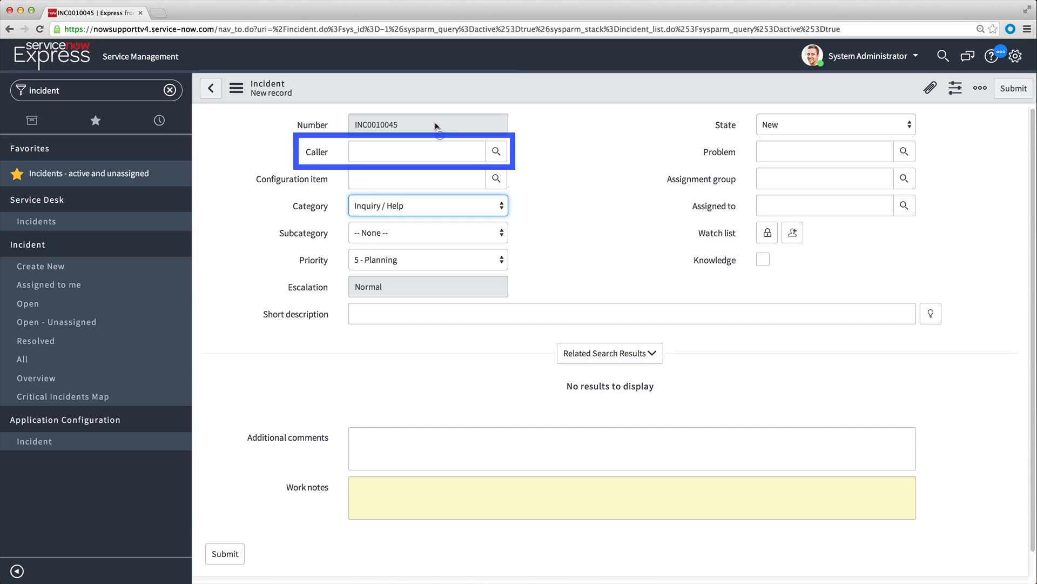
# Look up callers matching "ab", choose the first user in the list, and preview that caller's details.
pyautogui.click(388, 144)
pyautogui.write('ab')
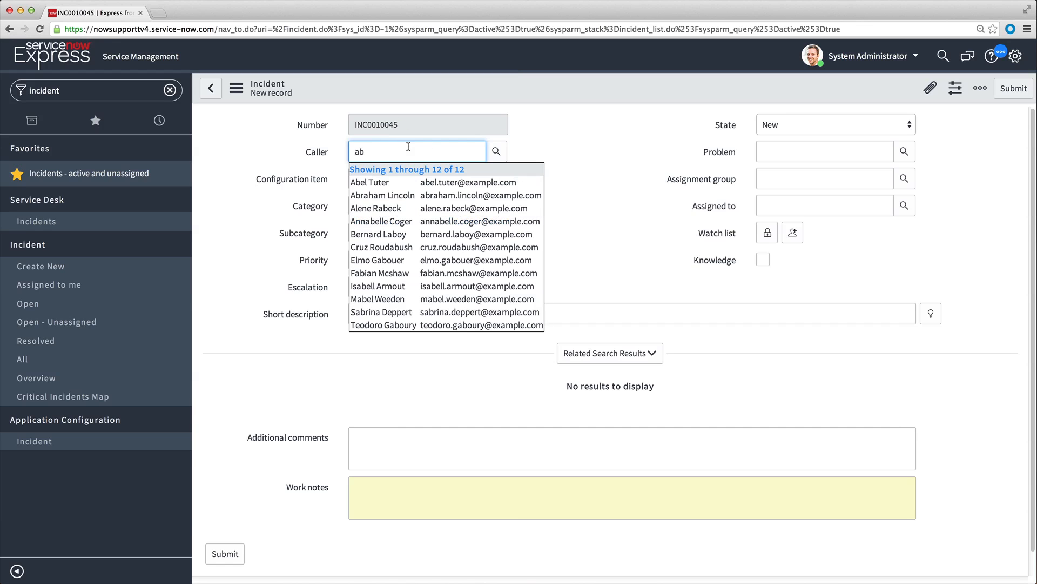
pyautogui.click(495, 152)
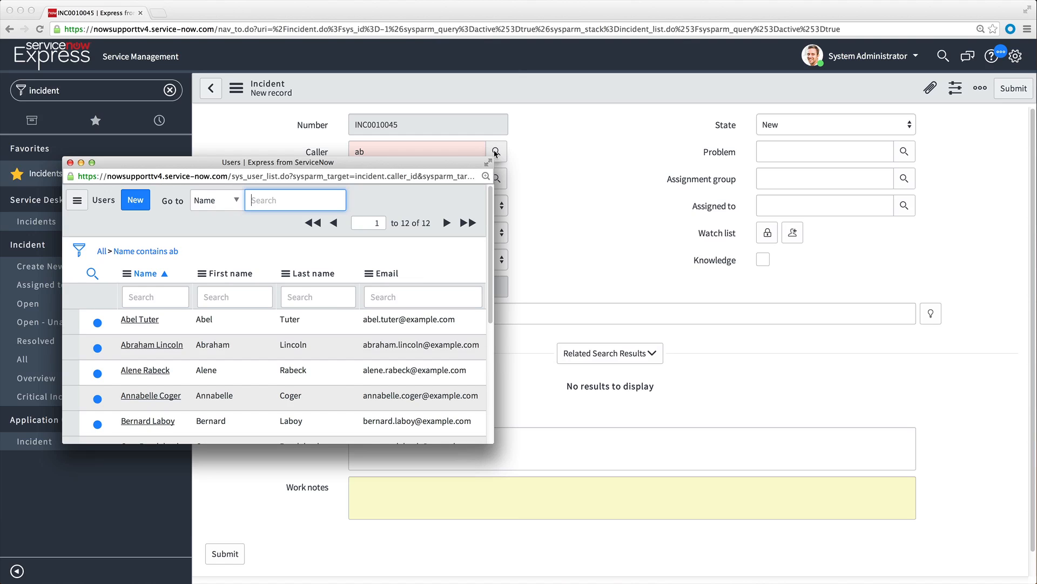
pyautogui.click(153, 320)
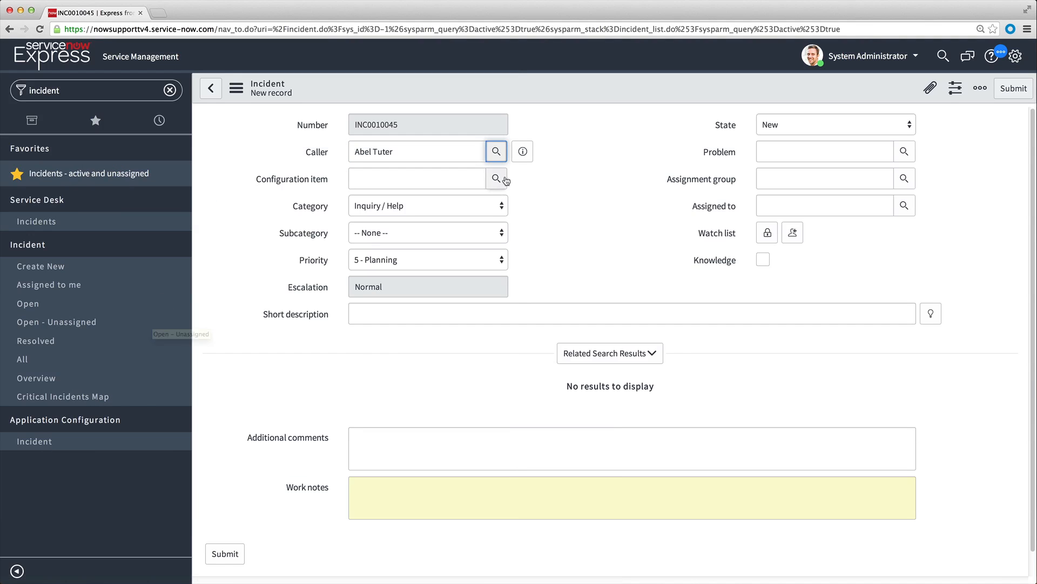
pyautogui.click(520, 155)
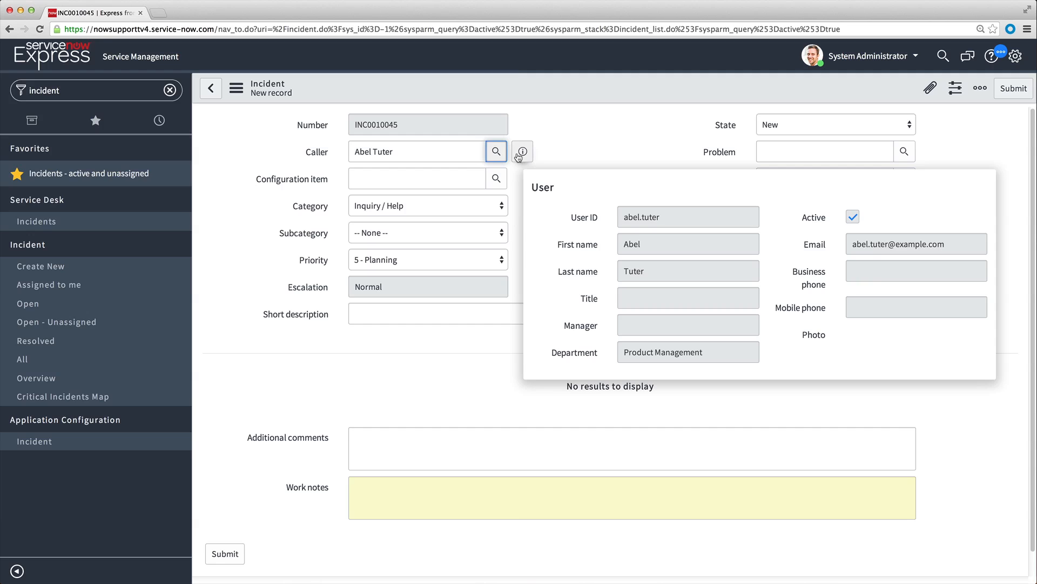
# Replace the caller by entering another user's full name directly in the Caller field.
pyautogui.moveTo(417, 152); pyautogui.dragTo(344, 152)
pyautogui.press('BackSpace')
pyautogui.write('all')
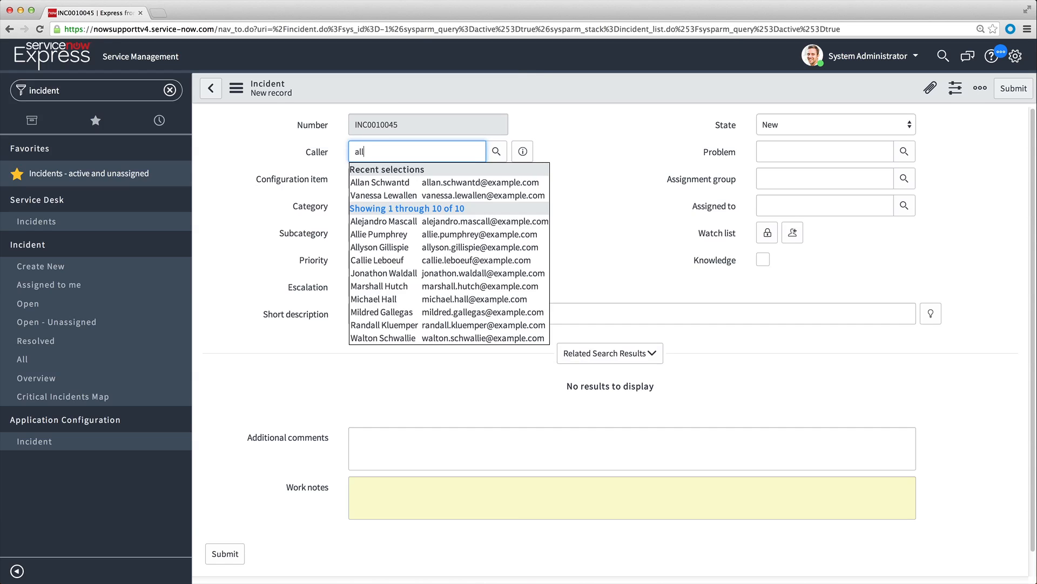
pyautogui.write('en schwantd')
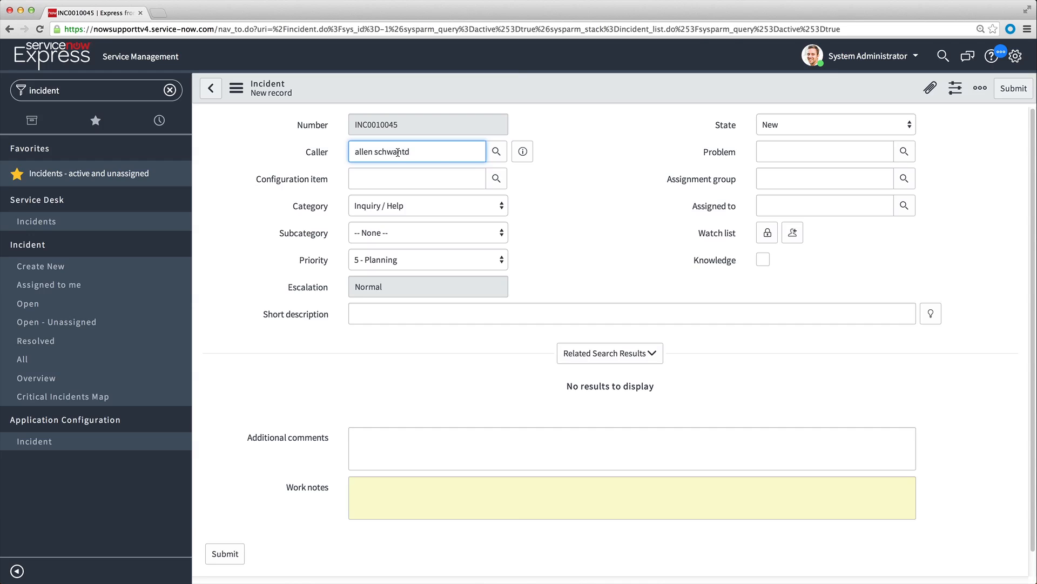
pyautogui.click(522, 182)
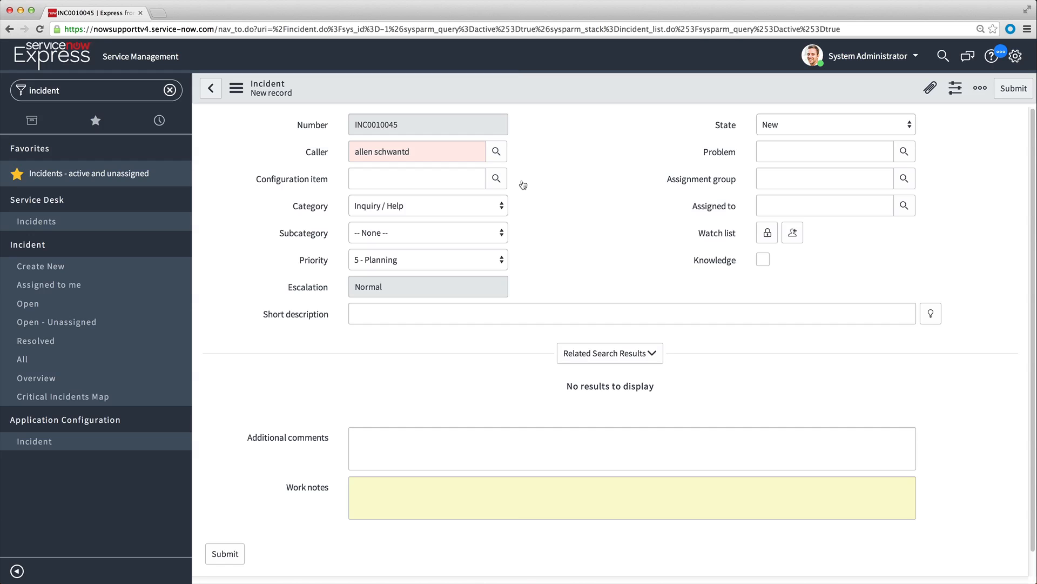
# Look up the caller in the Users list, remove the name filter, and choose the intended user.
pyautogui.click(496, 151)
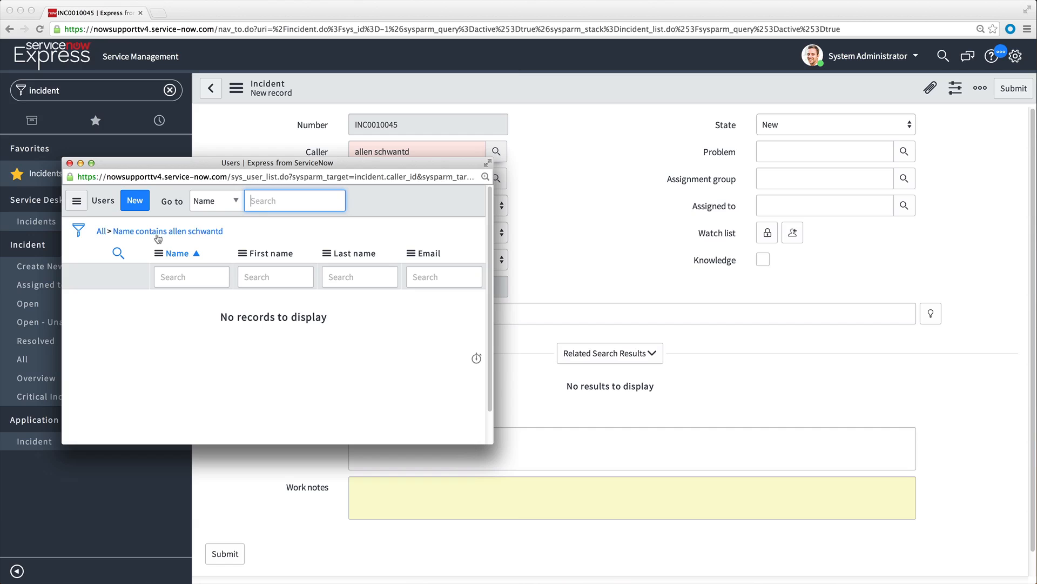
pyautogui.click(102, 232)
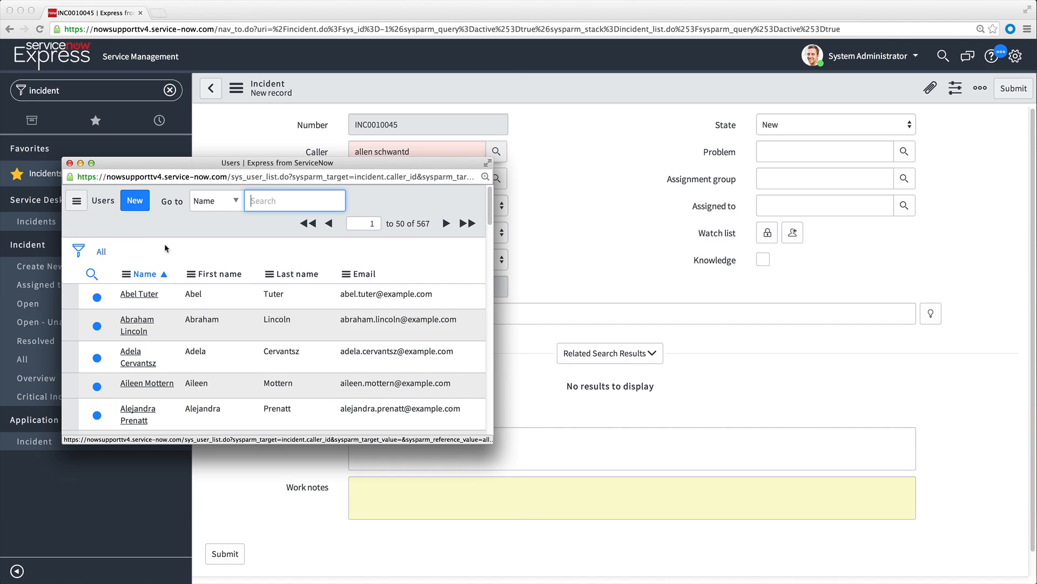
pyautogui.moveTo(489, 212); pyautogui.dragTo(480, 254)
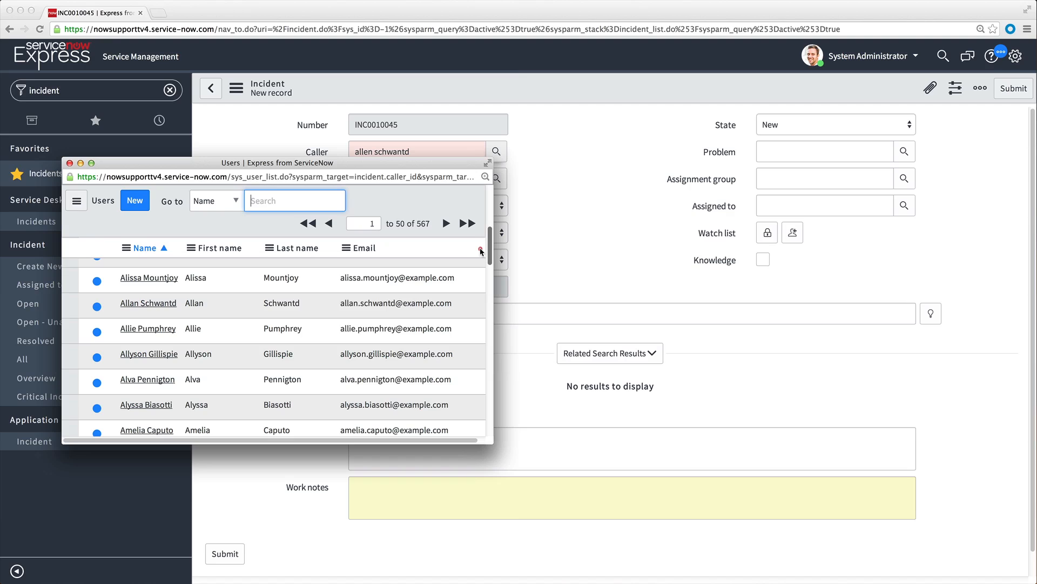
pyautogui.click(165, 304)
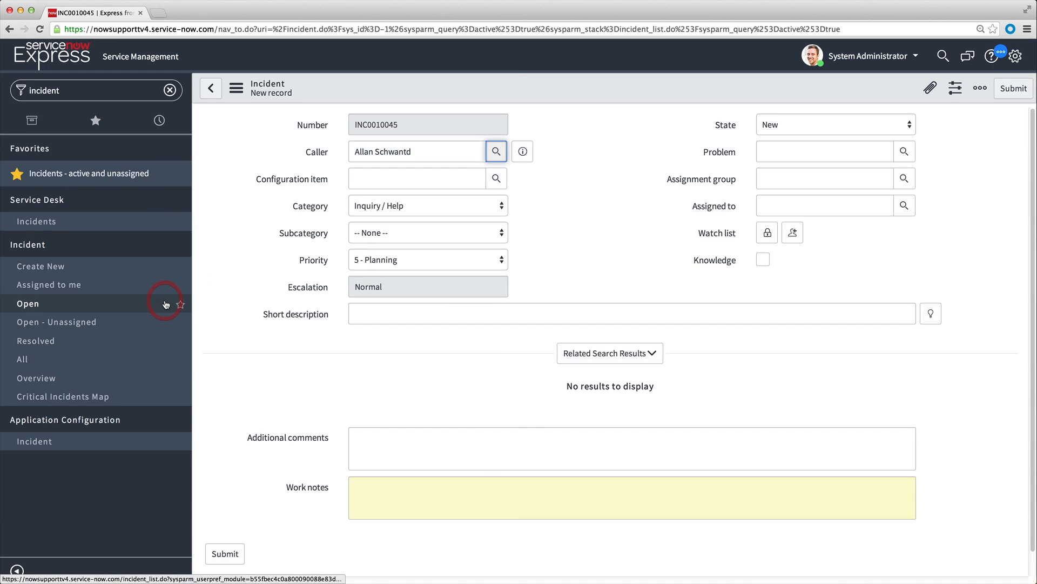
# Preview the caller's details, open the full user record, and return to the incident.
pyautogui.moveTo(522, 153)
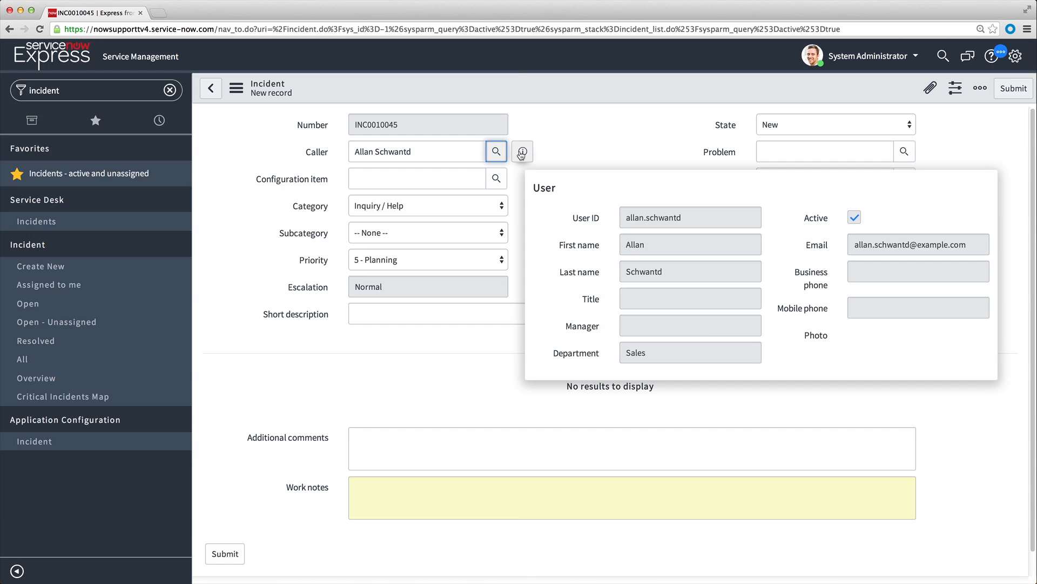
pyautogui.click(522, 153)
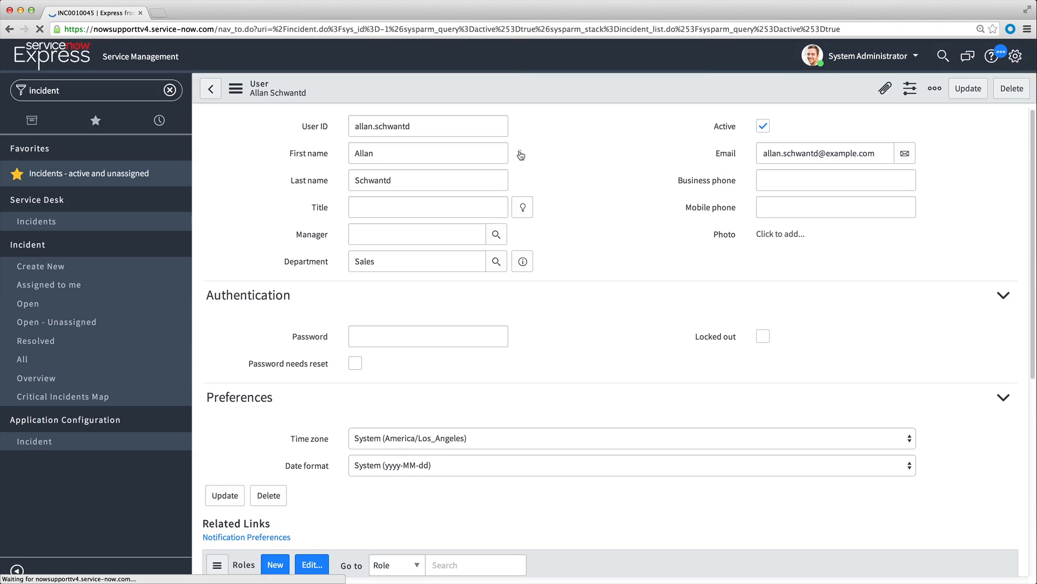
pyautogui.click(208, 88)
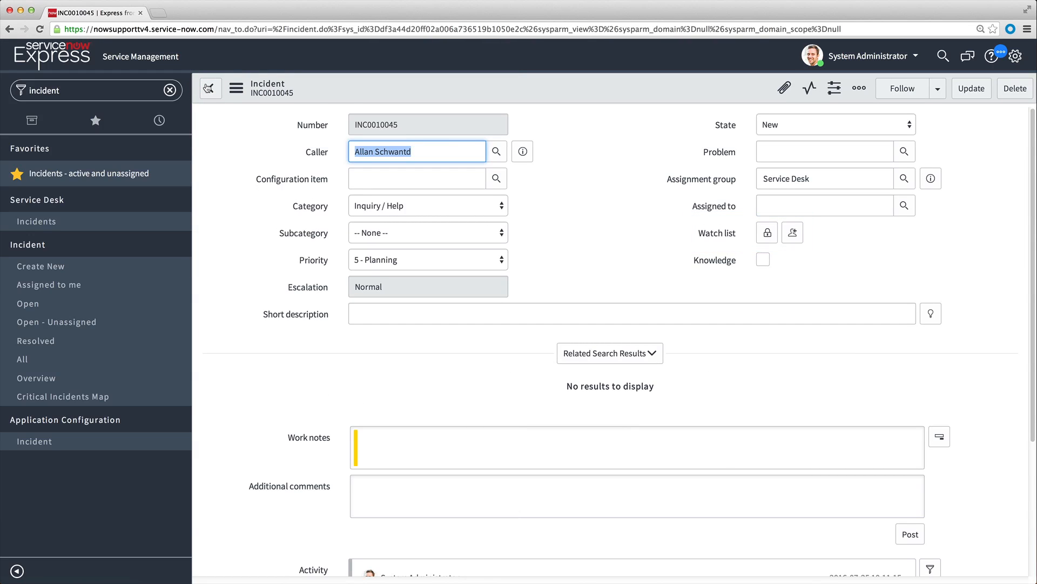
# Add the first user matching "ab" to the incident's watch list, lock the list, and add yourself as well.
pyautogui.click(768, 233)
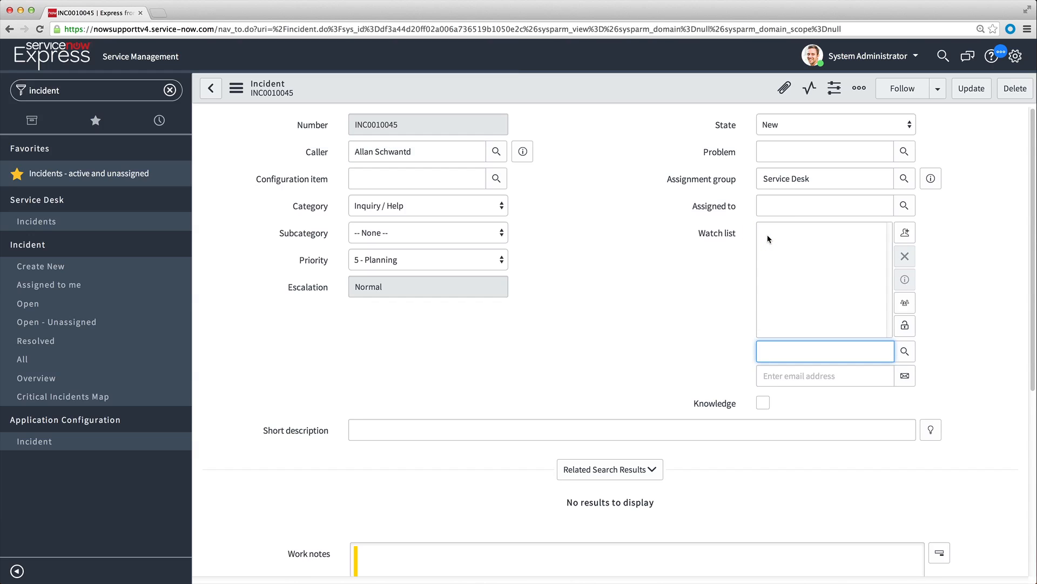
pyautogui.write('ad')
pyautogui.press('BackSpace')
pyautogui.write('b')
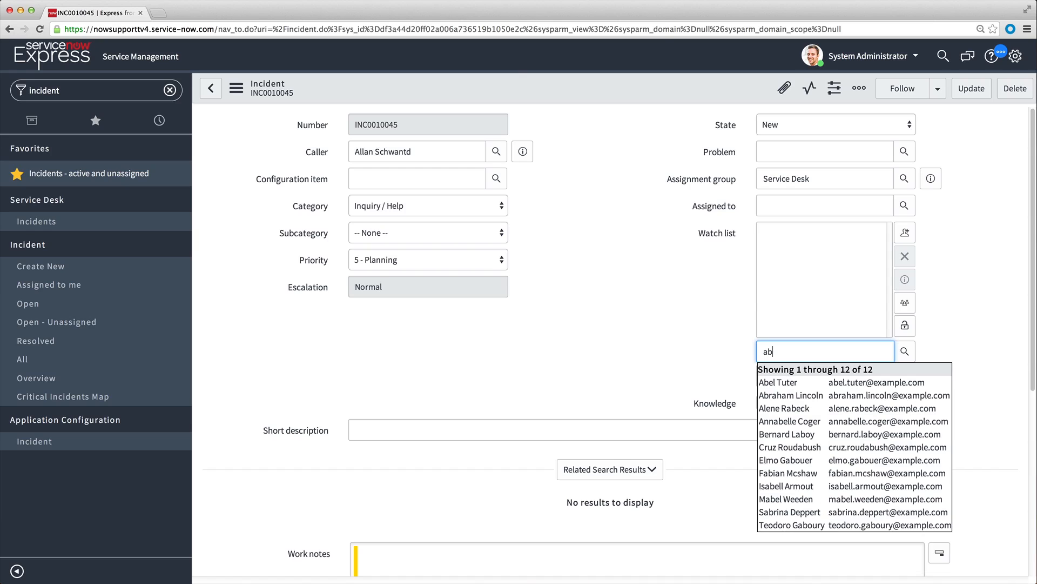
pyautogui.click(787, 381)
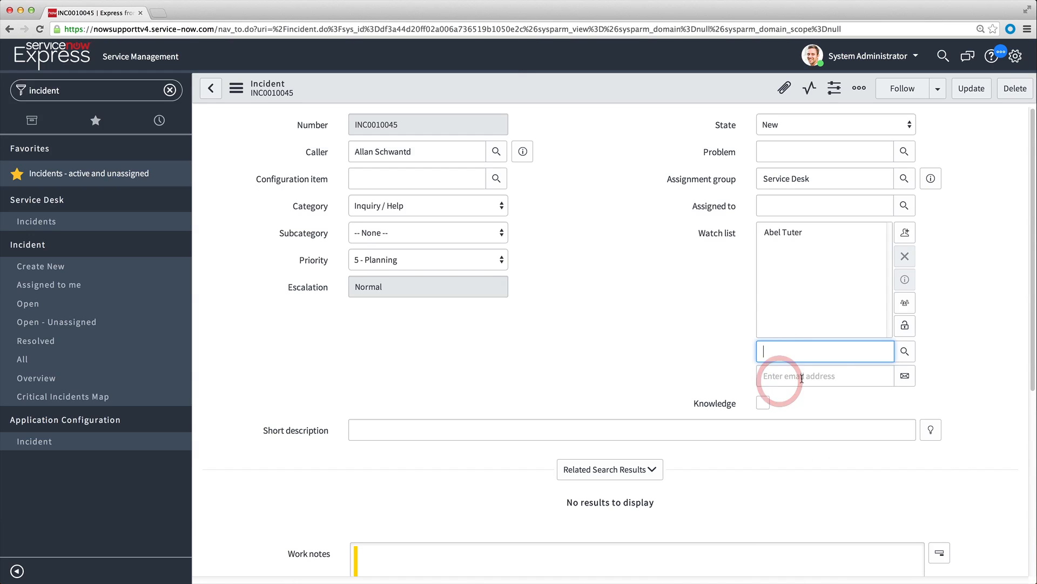
pyautogui.click(906, 324)
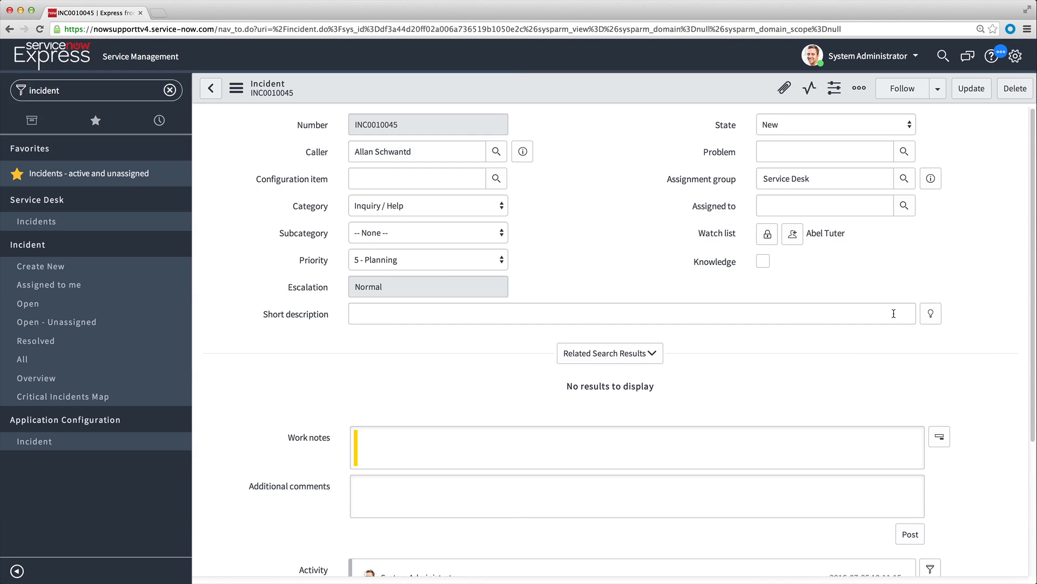
pyautogui.click(793, 233)
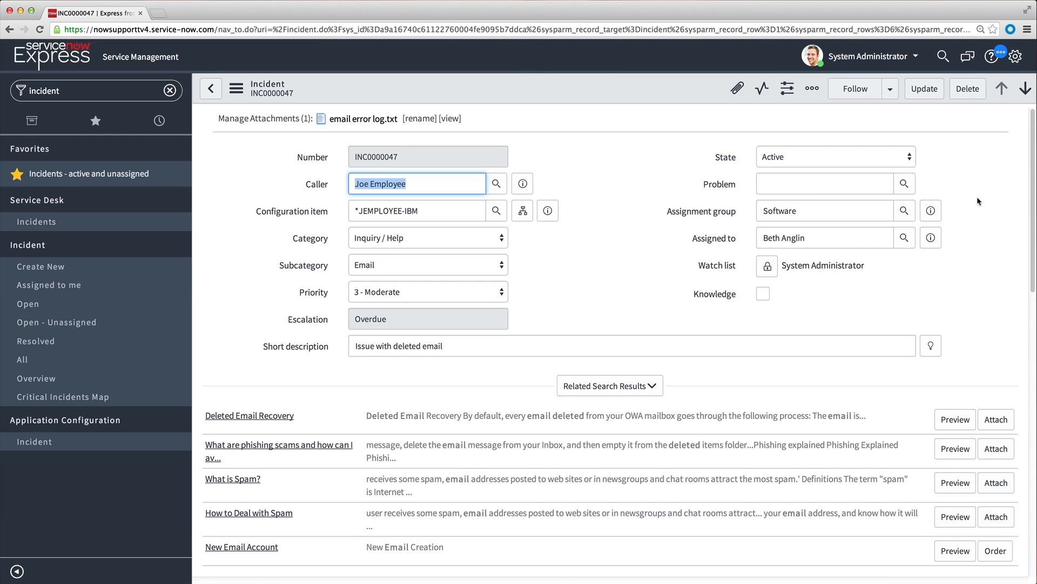
# Attach the "Deleted Email Recovery" article from the related search results to incident INC0000047.
pyautogui.moveTo(1033, 210); pyautogui.dragTo(1034, 316)
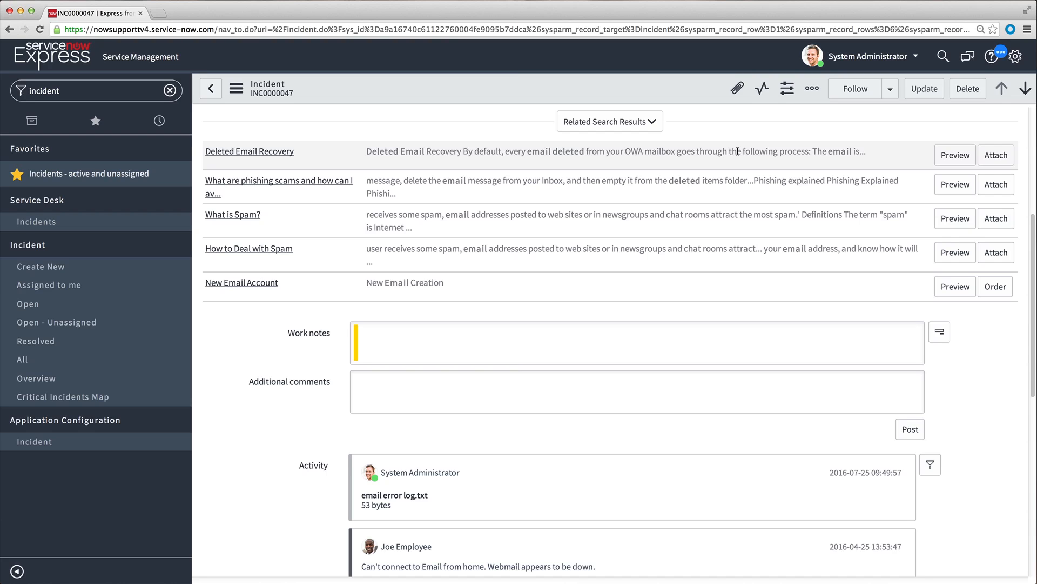
pyautogui.click(993, 162)
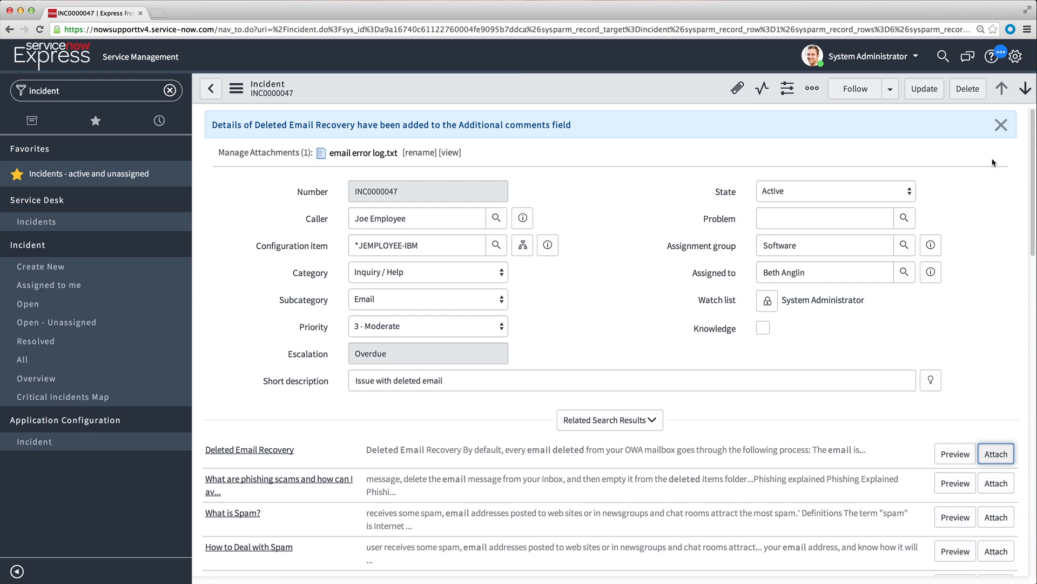
# Exclude Additional comments from the fields shown in the incident's Activity stream.
pyautogui.moveTo(1033, 183); pyautogui.dragTo(1034, 468)
pyautogui.click(926, 125)
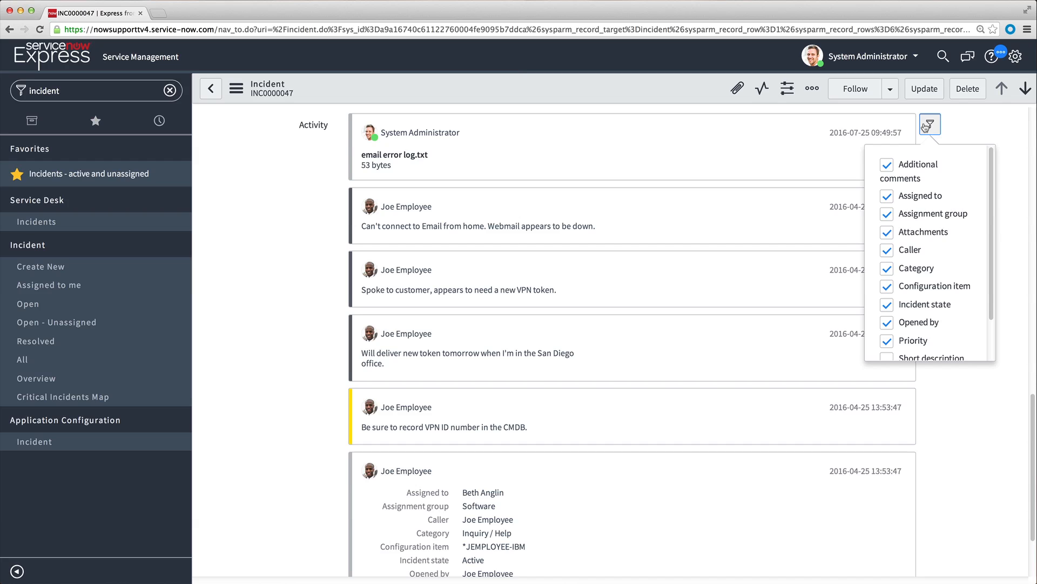
pyautogui.click(887, 165)
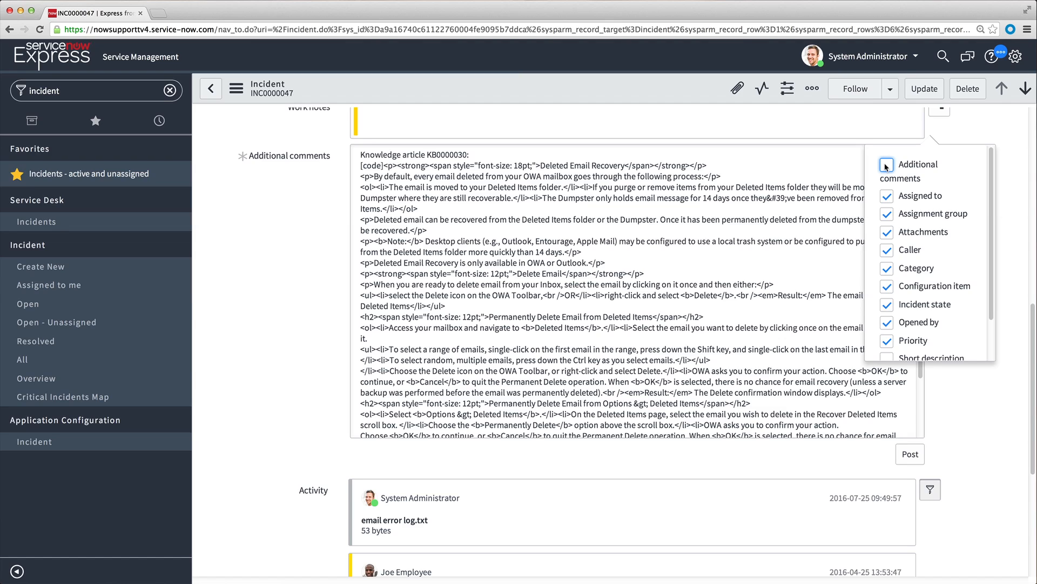
# Open the configuration of available activity fields, discarding the unsaved incident changes, and browse the available fields to the end.
pyautogui.scroll(-1, 993, 217)
pyautogui.moveTo(992, 218); pyautogui.dragTo(993, 290)
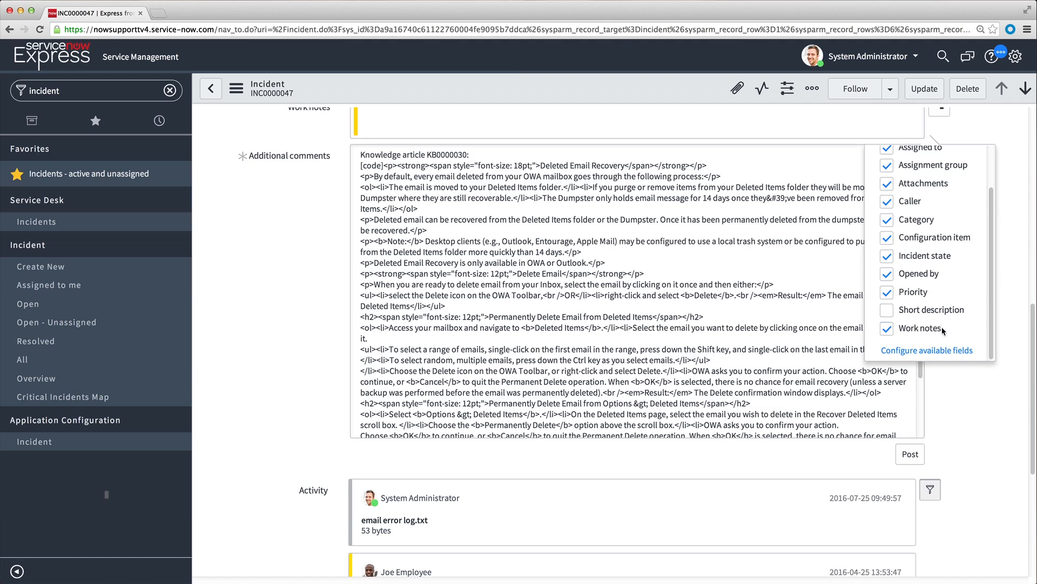
pyautogui.click(929, 351)
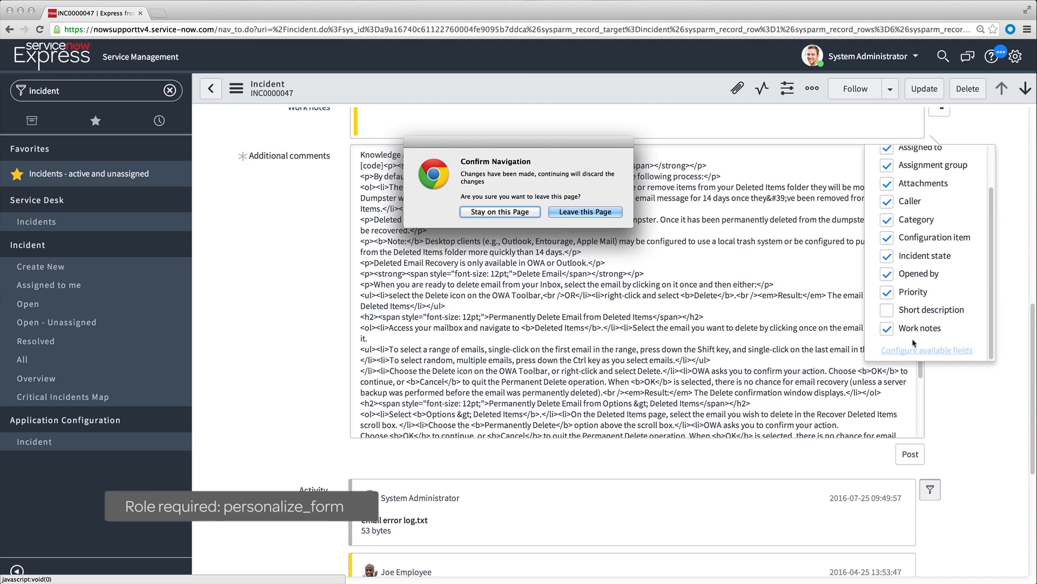
pyautogui.click(594, 212)
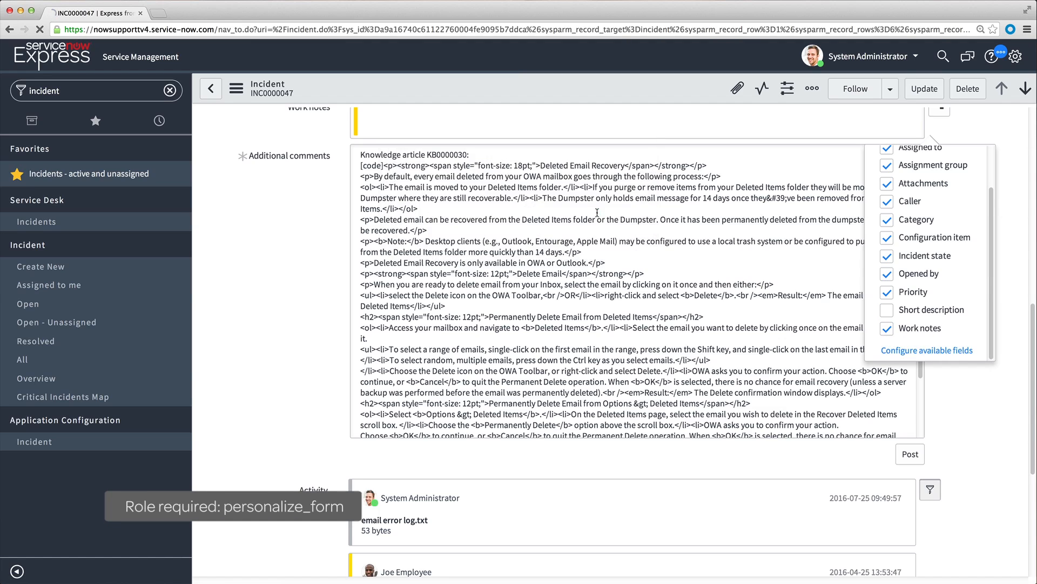
pyautogui.moveTo(568, 145); pyautogui.dragTo(547, 325)
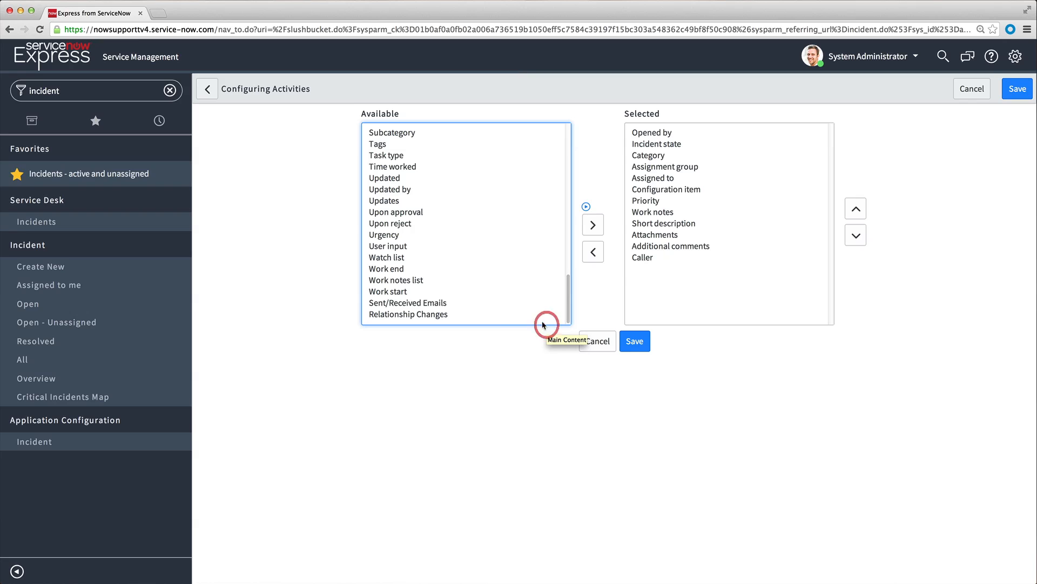
# Add Watch list to the selected activity fields and save the configuration.
pyautogui.click(398, 260)
pyautogui.click(592, 225)
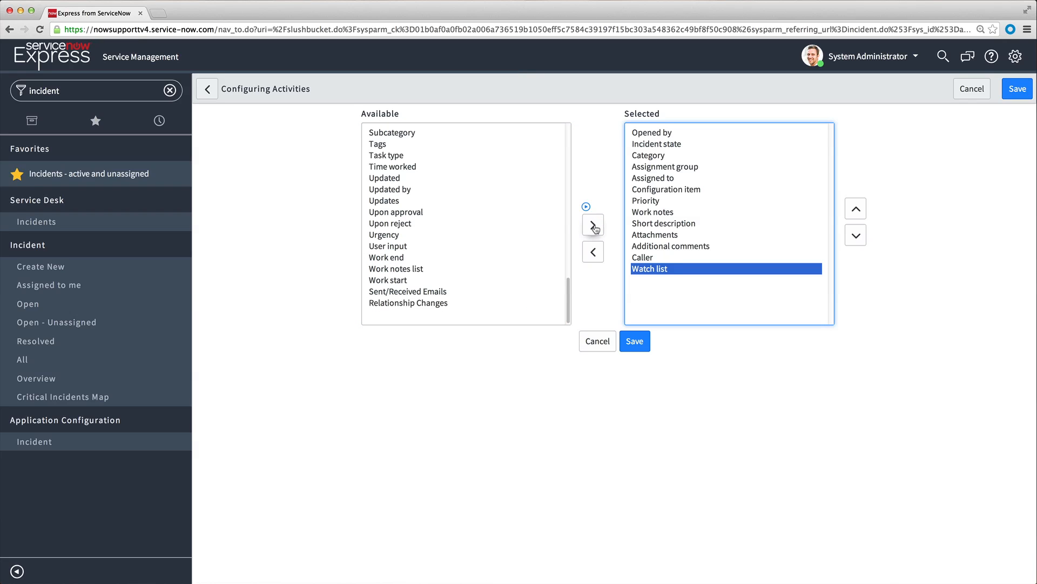
pyautogui.click(639, 347)
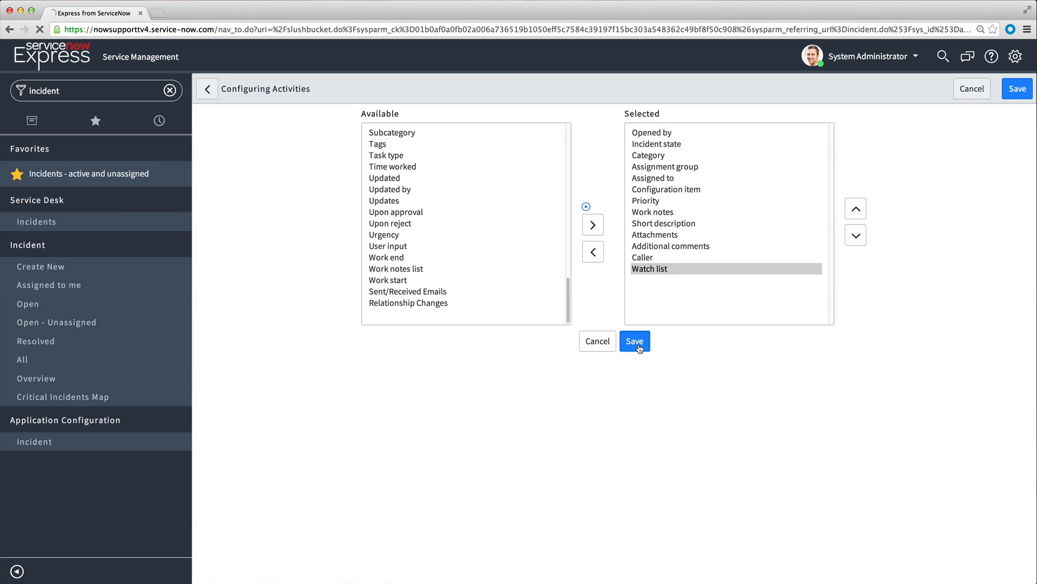
# Include Watch list in the fields shown in the incident's Activity stream and review the stream's entries.
pyautogui.moveTo(1031, 316); pyautogui.dragTo(1031, 563)
pyautogui.click(929, 220)
pyautogui.scroll(-3, 958, 249)
pyautogui.click(887, 405)
pyautogui.moveTo(1033, 370); pyautogui.dragTo(1030, 522)
pyautogui.click(992, 512)
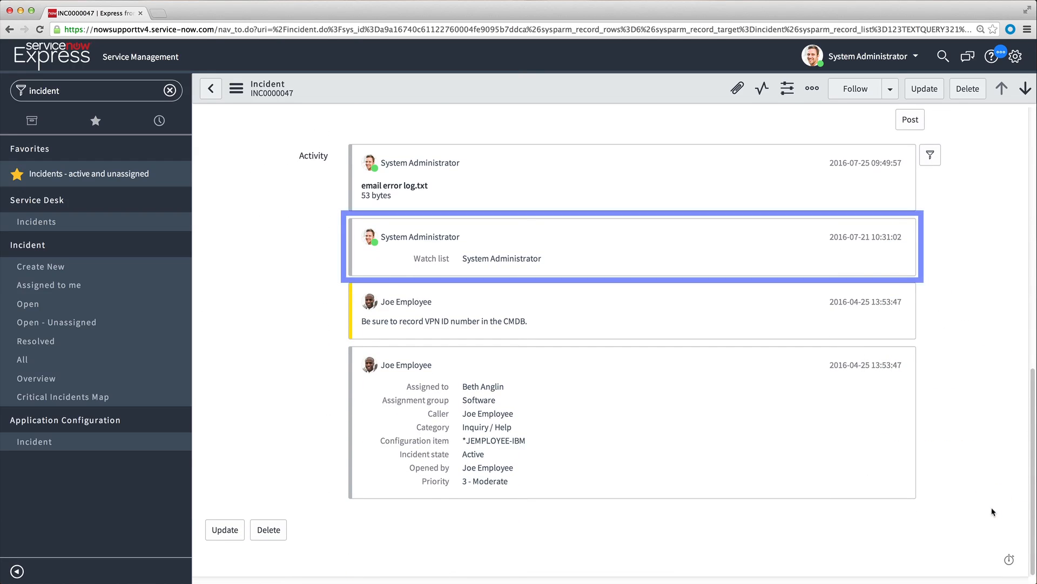
# Post the additional comment "We are troubleshooting the issue." on incident INC0000047.
pyautogui.moveTo(1031, 386); pyautogui.dragTo(1032, 238)
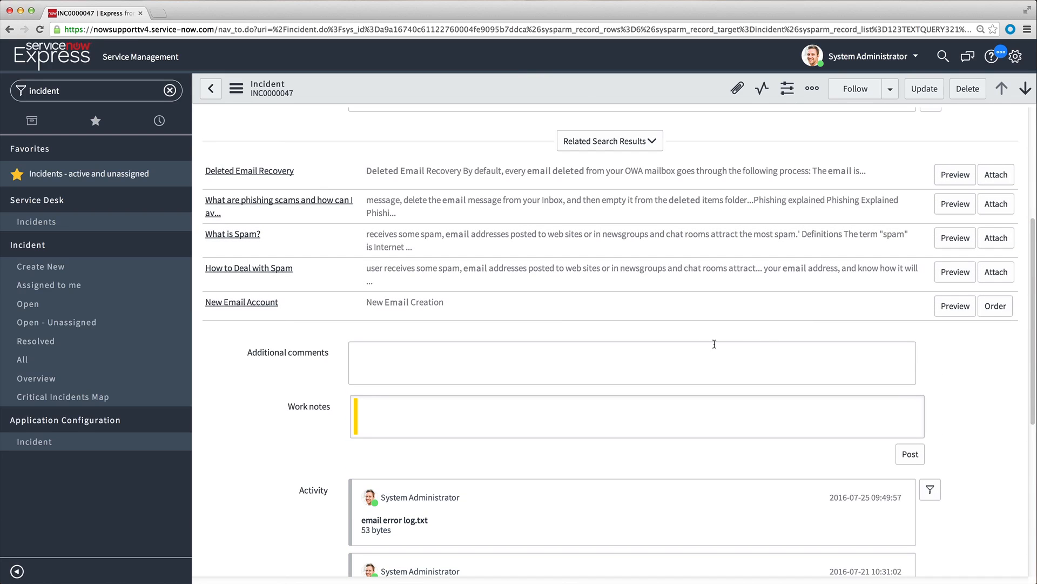
pyautogui.click(512, 360)
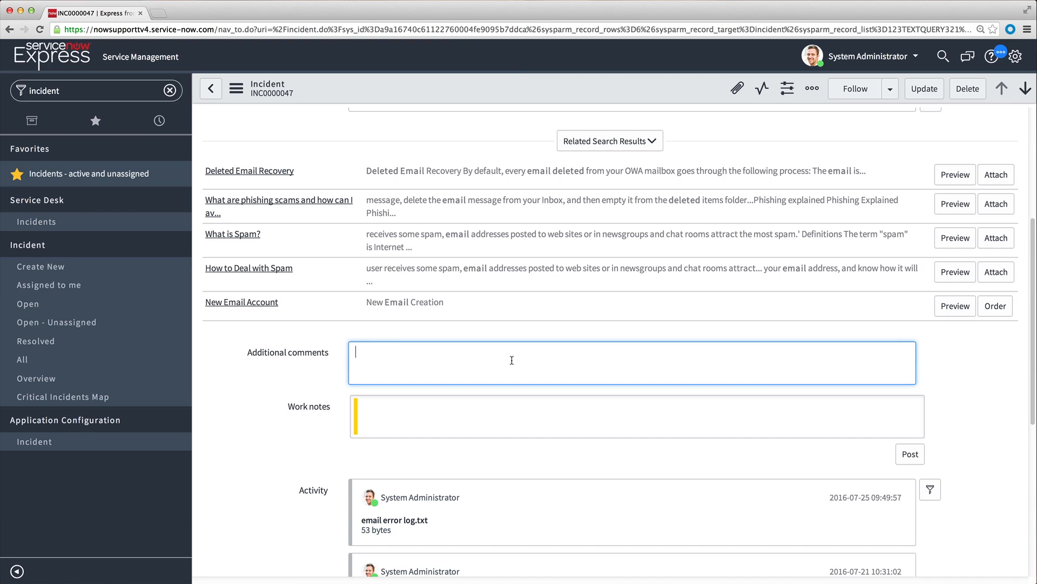
pyautogui.write('We are troubleshooting the issue.')
pyautogui.click(910, 454)
# Post the work note "Need to verify if emails have already been permanently deleted." and check the Activity stream.
pyautogui.click(628, 416)
pyautogui.write('Ne')
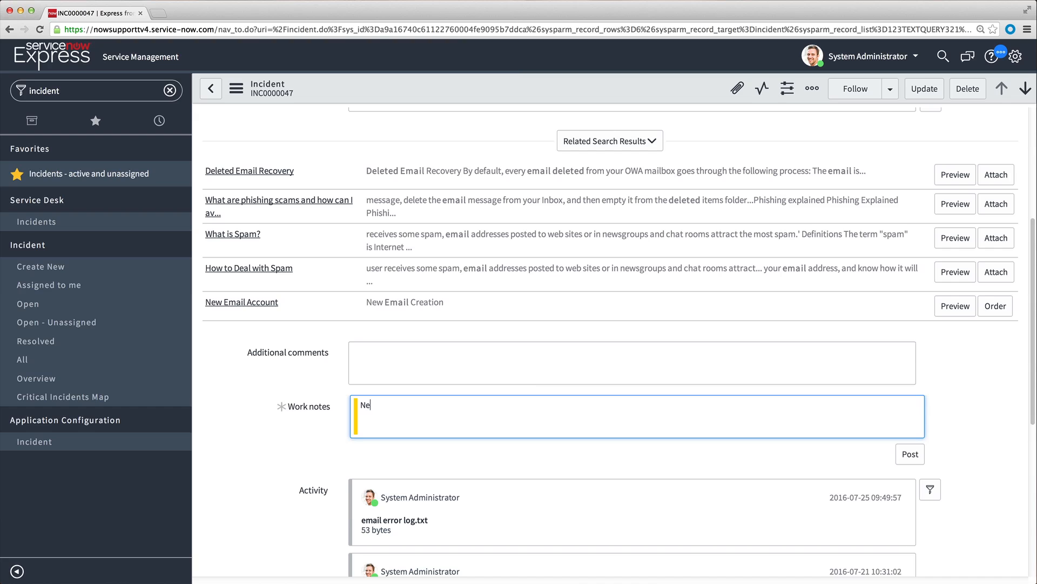
pyautogui.write('ed to verify if emails have already been per')
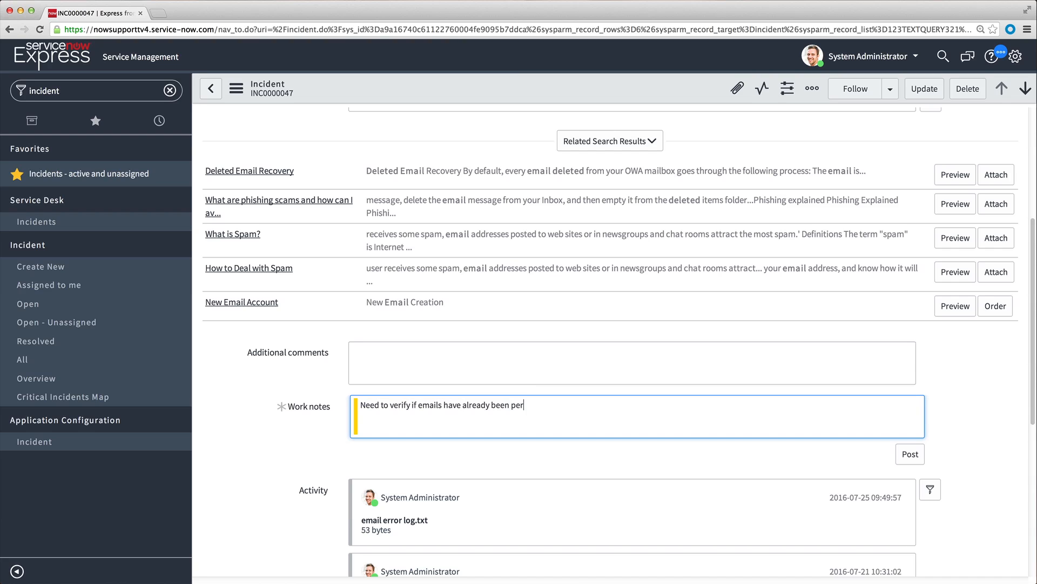
pyautogui.write('manently deleted.')
pyautogui.click(910, 454)
pyautogui.scroll(-5, 948, 456)
# Filter the navigator by "change" and open the list of all change requests.
pyautogui.doubleClick(53, 91)
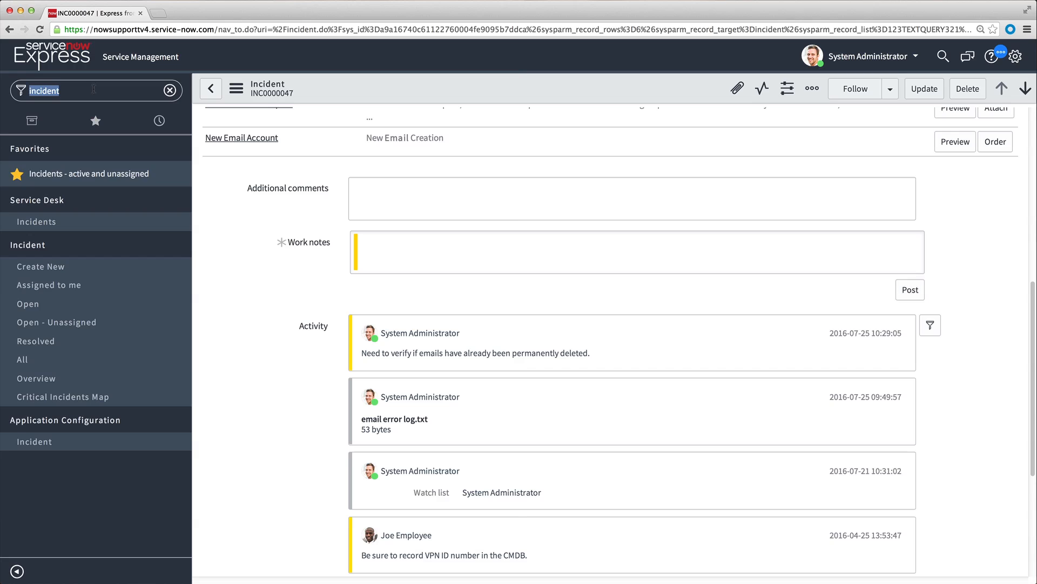
pyautogui.write('change')
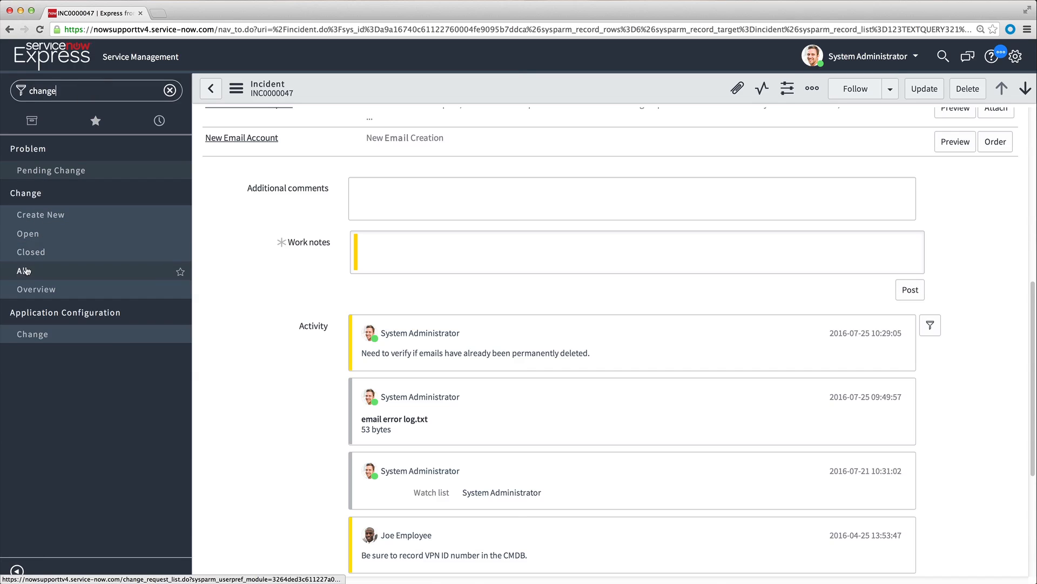
pyautogui.click(49, 270)
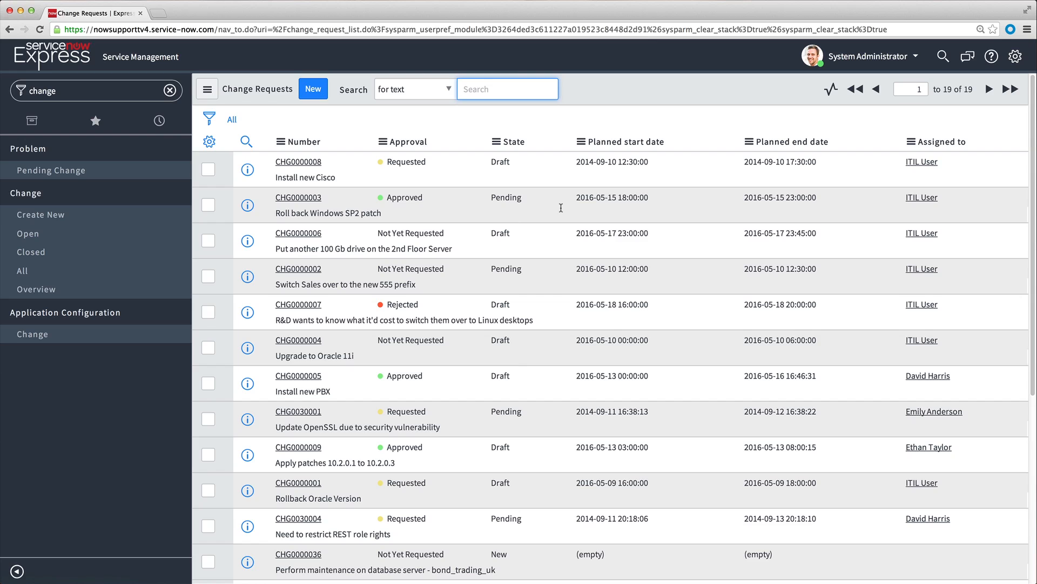
# Search the change requests for "patches" and open CHG0000009 to view its Change Tasks and Approvers related lists.
pyautogui.write('patches')
pyautogui.press('Return')
pyautogui.click(301, 214)
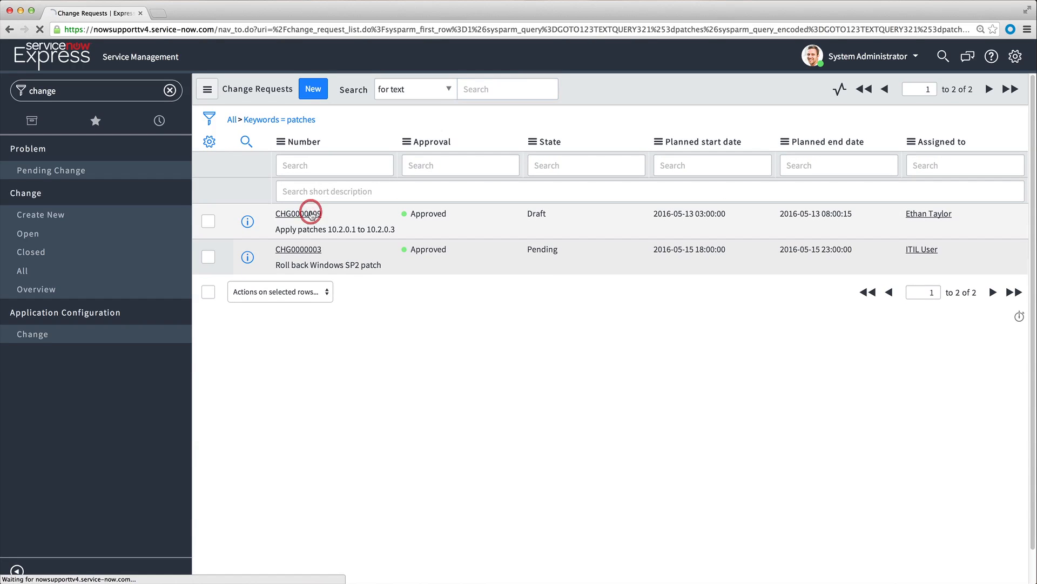
pyautogui.scroll(-15, 311, 216)
pyautogui.scroll(-4, 312, 215)
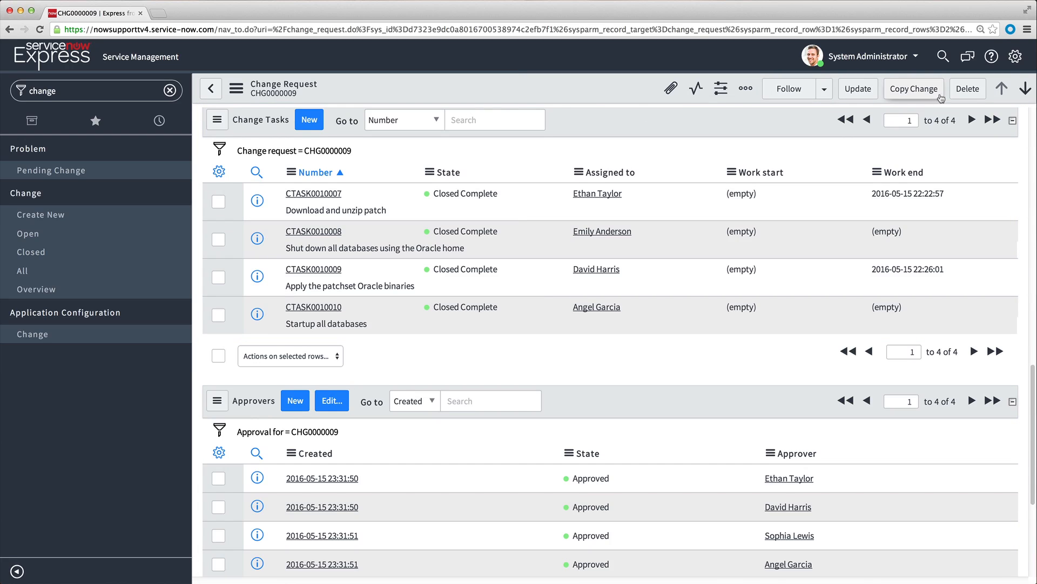
# Turn on tabbed forms in the system settings, and view the change request's Approvers and Change Tasks in their tabs.
pyautogui.click(1015, 58)
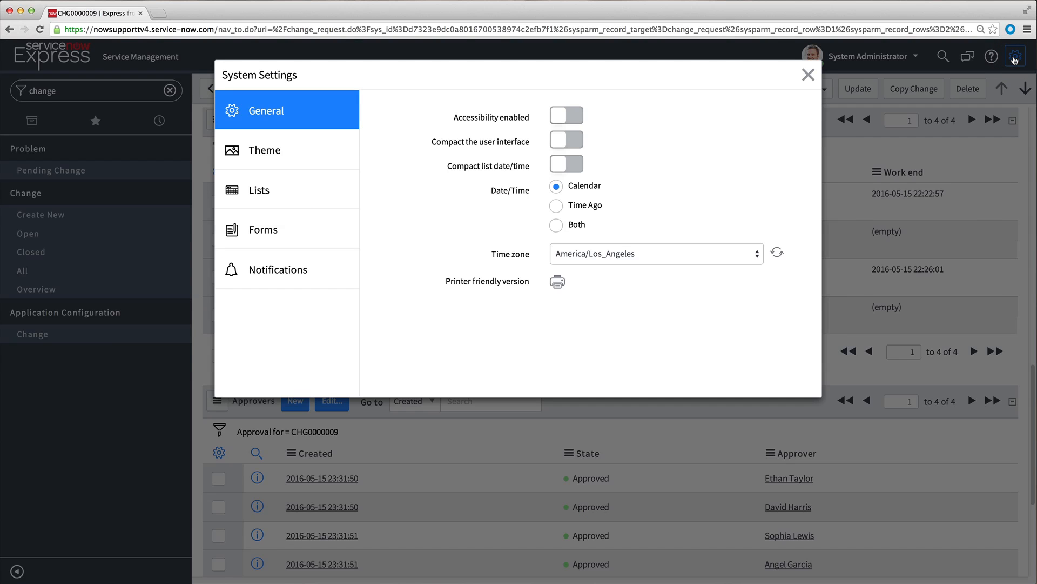
pyautogui.click(303, 229)
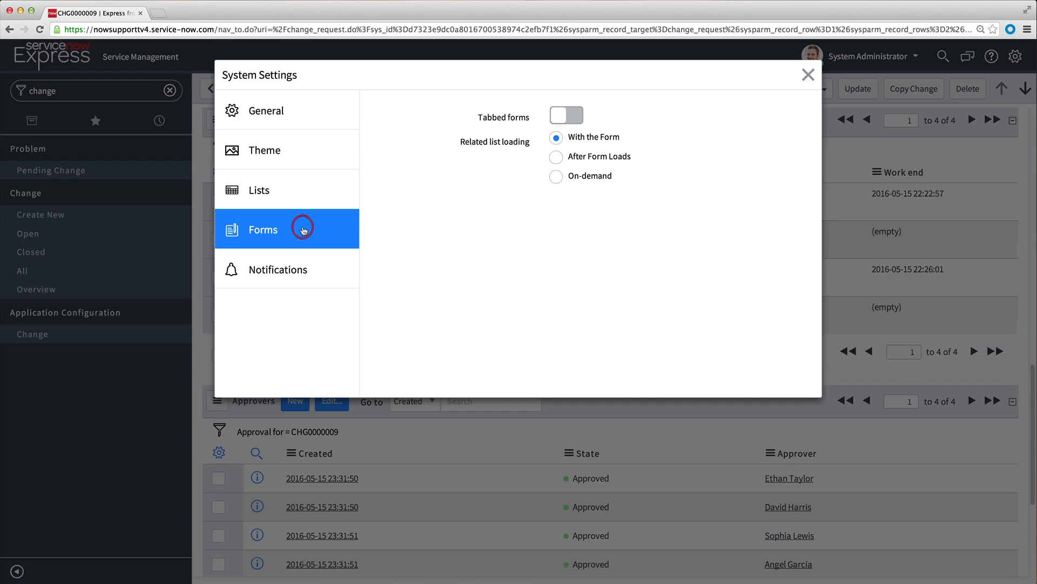
pyautogui.click(571, 113)
pyautogui.click(807, 76)
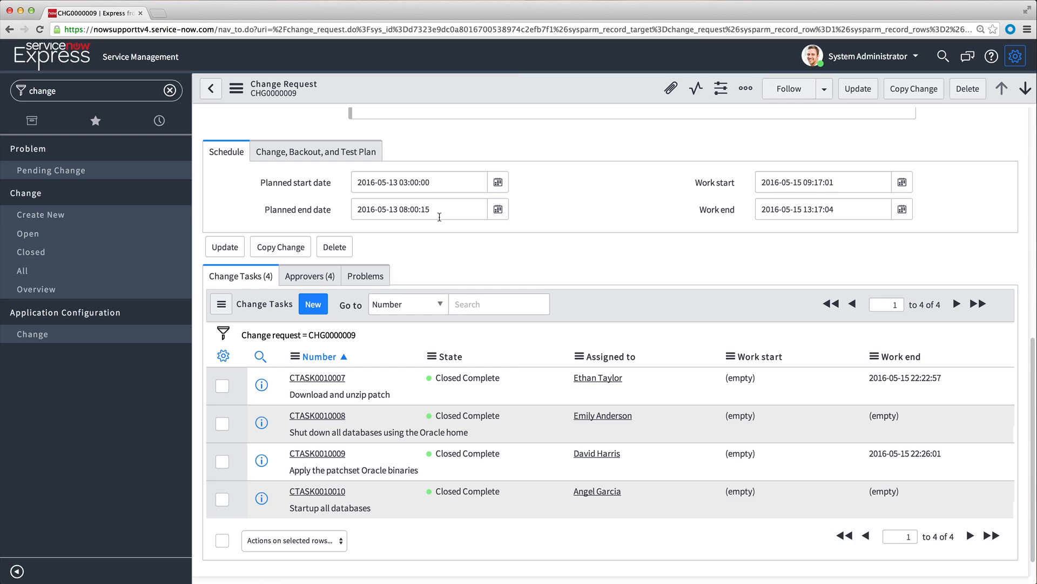
pyautogui.click(307, 276)
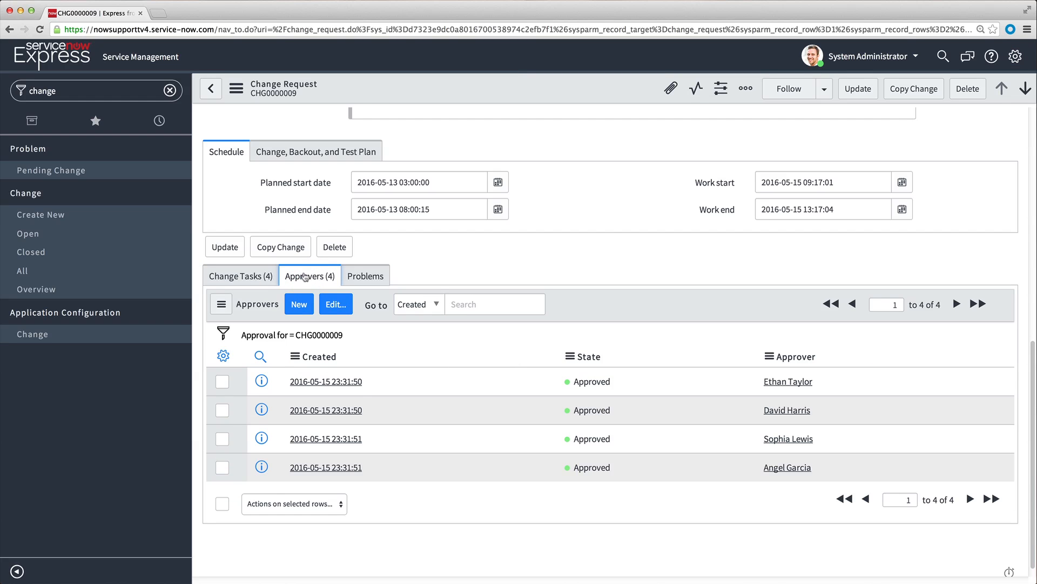
pyautogui.click(258, 277)
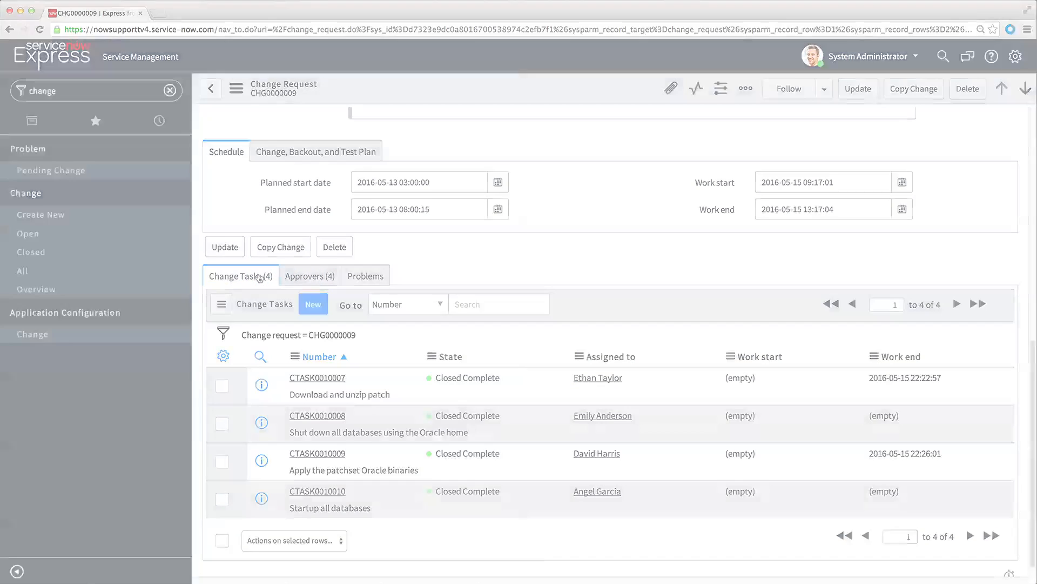